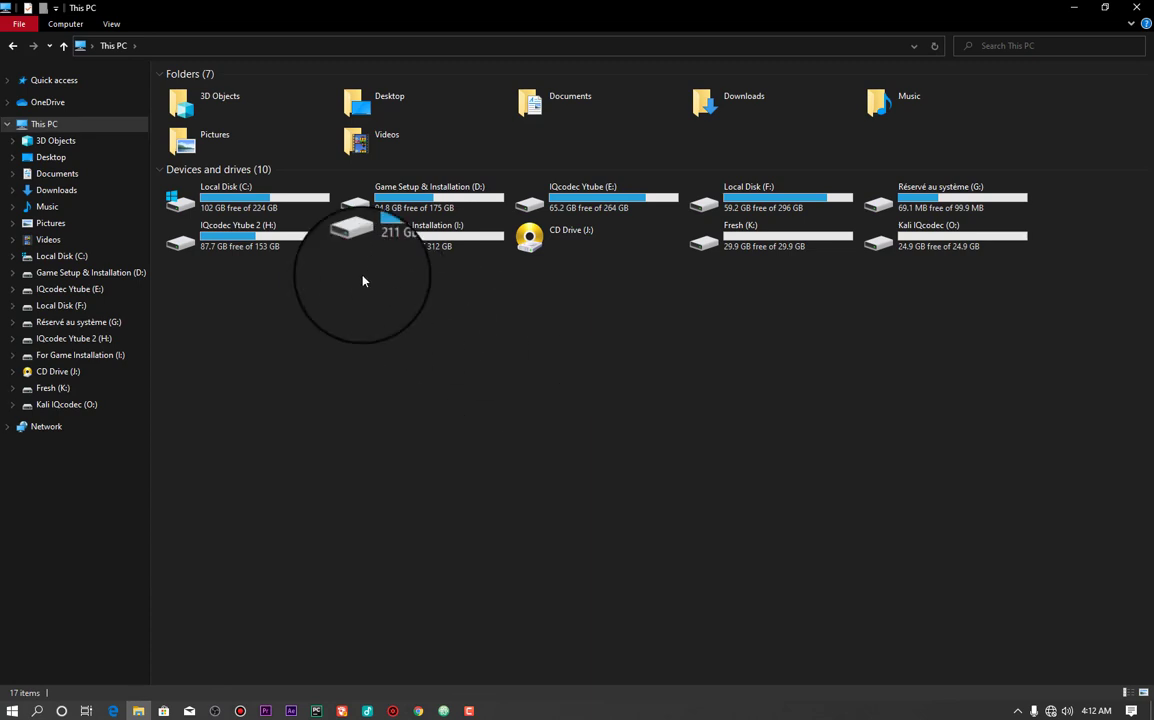
- Check the capacity and free space of Local Disk (C:) in This PC and refresh the drive list
{"action": "left_click", "coordinate": [260, 212]}
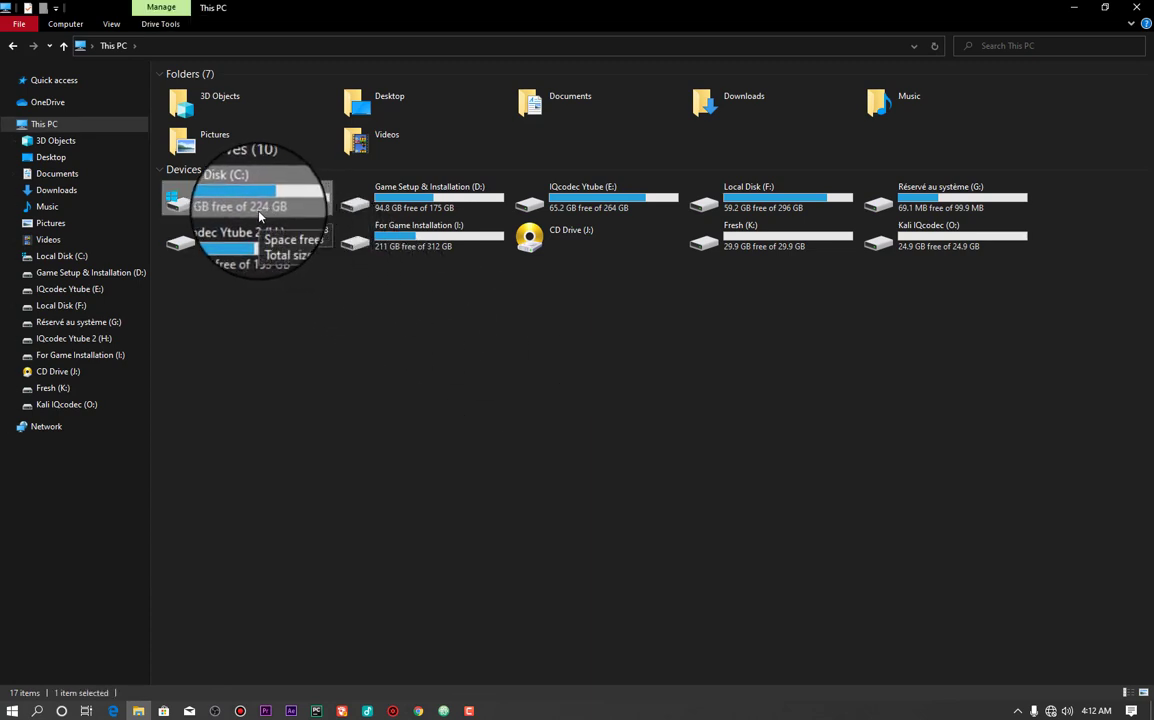
{"action": "left_click", "coordinate": [281, 447]}
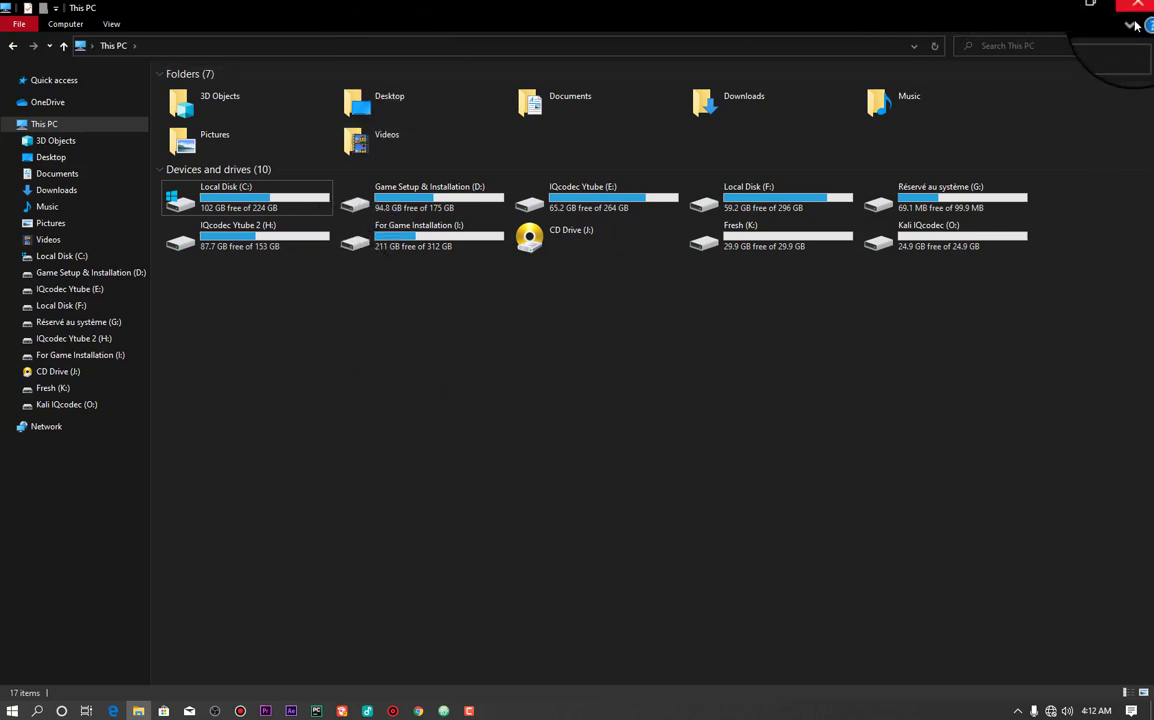
{"action": "left_click", "coordinate": [1078, 9]}
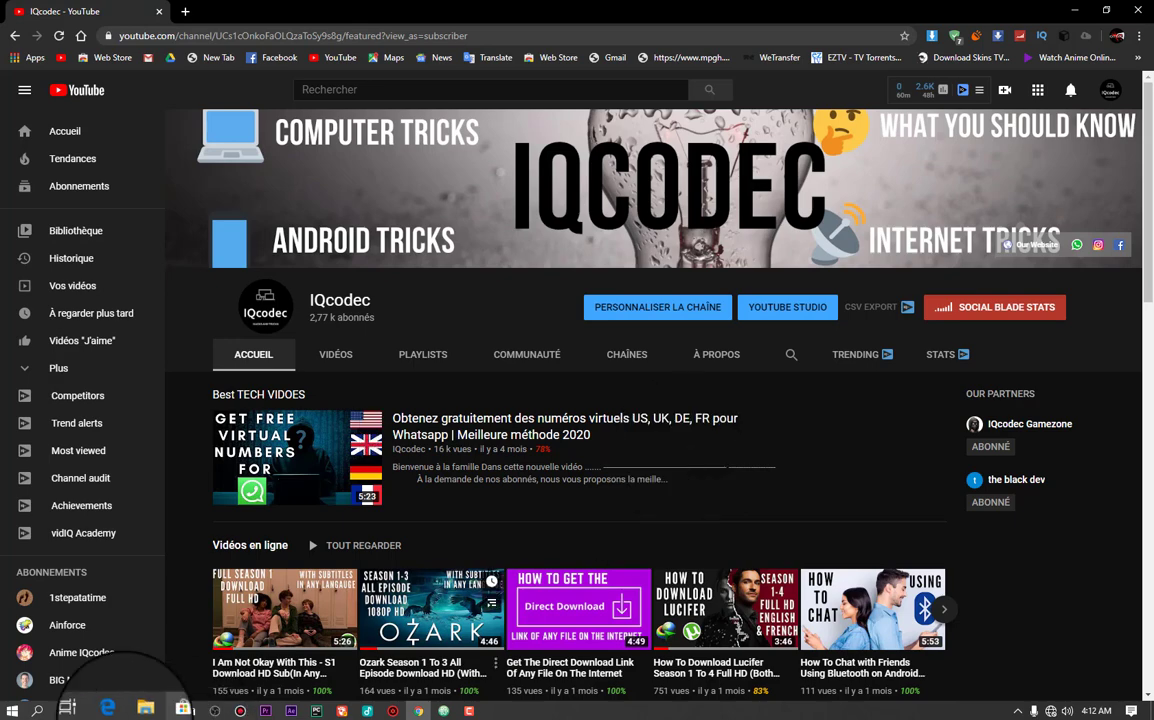
{"action": "left_click", "coordinate": [138, 711]}
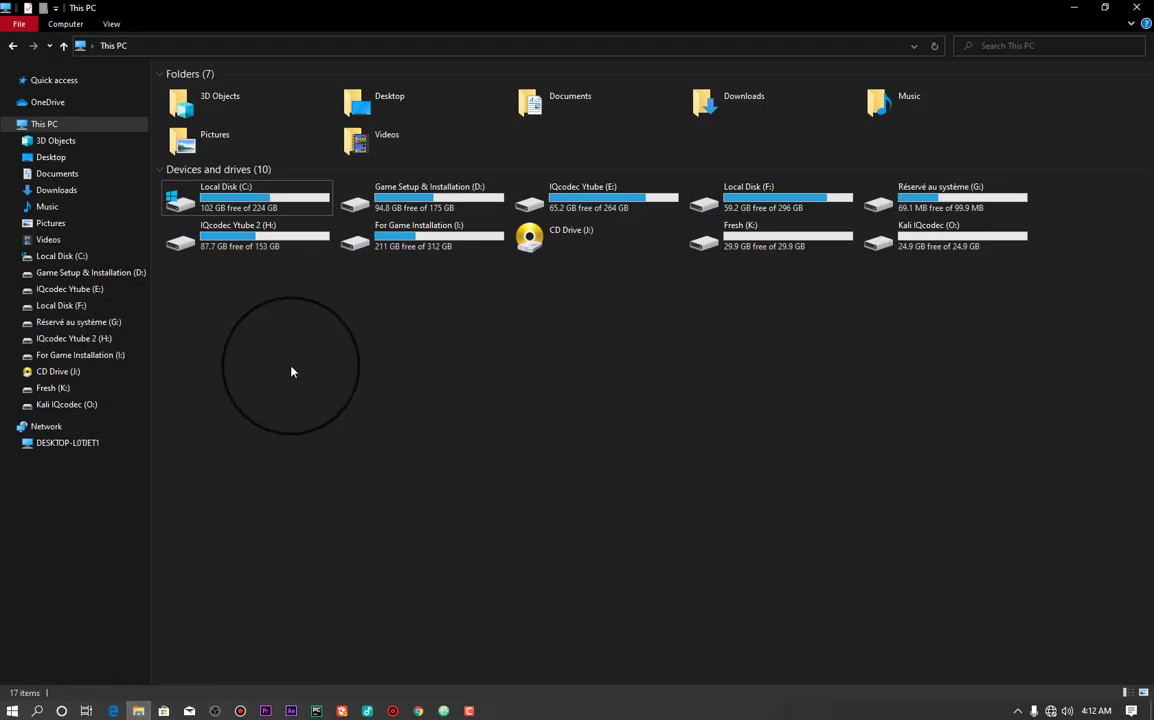
{"action": "right_click", "coordinate": [255, 380]}
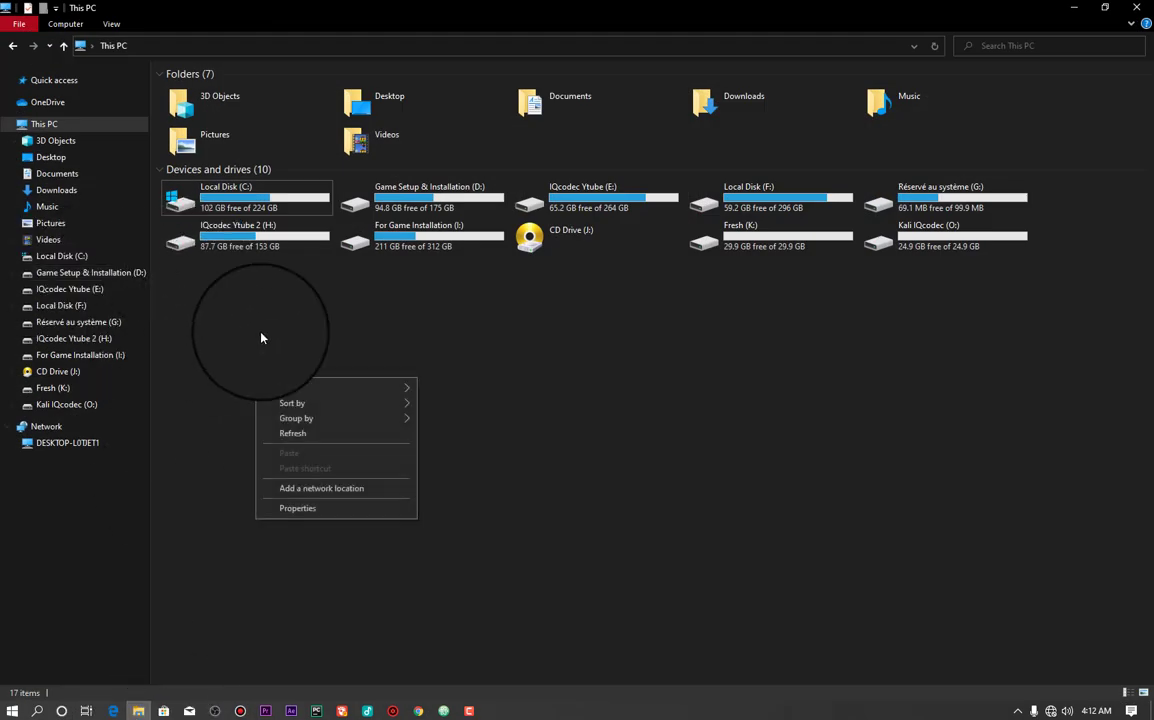
{"action": "left_click", "coordinate": [327, 436]}
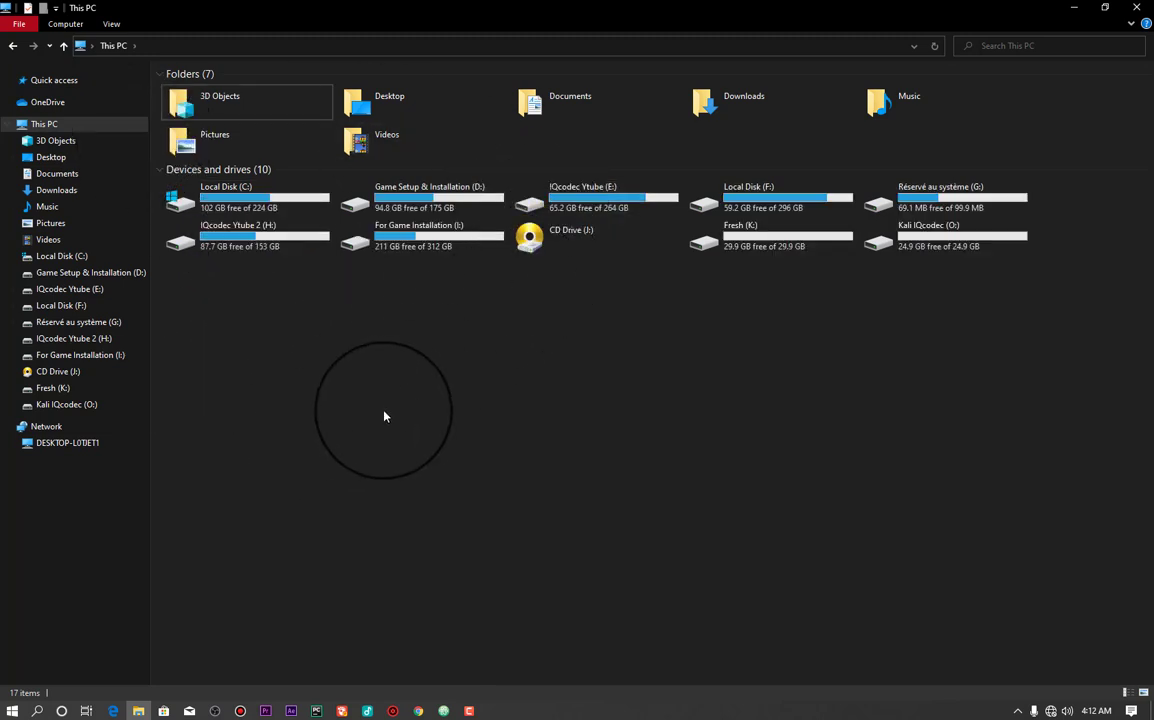
{"action": "left_click", "coordinate": [265, 184]}
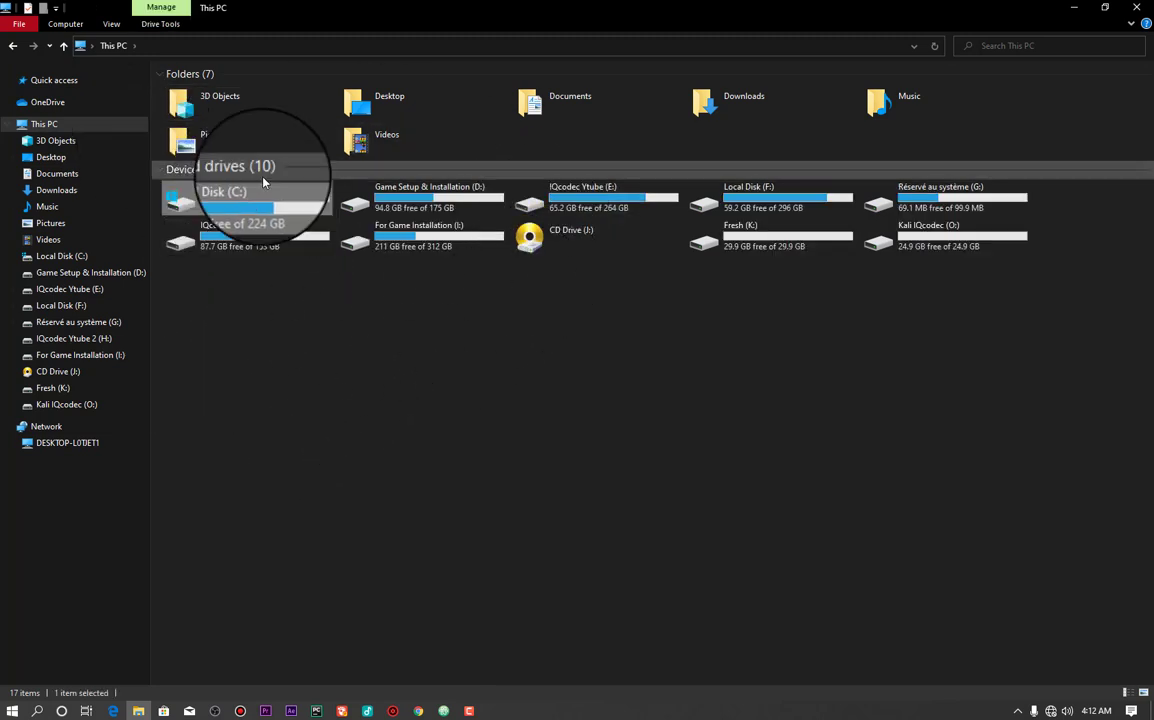
{"action": "left_click", "coordinate": [327, 399]}
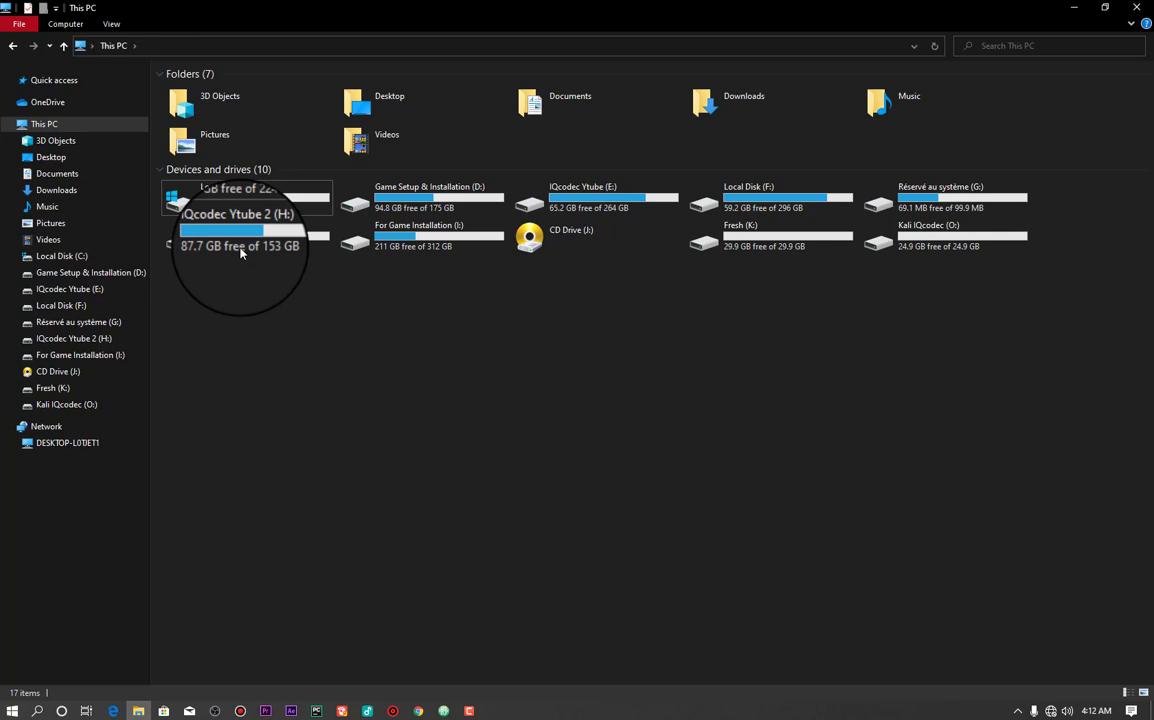
- Open Computer Management for this PC in a maximized window and show Disk Management
{"action": "right_click", "coordinate": [90, 130]}
{"action": "left_click", "coordinate": [135, 158]}
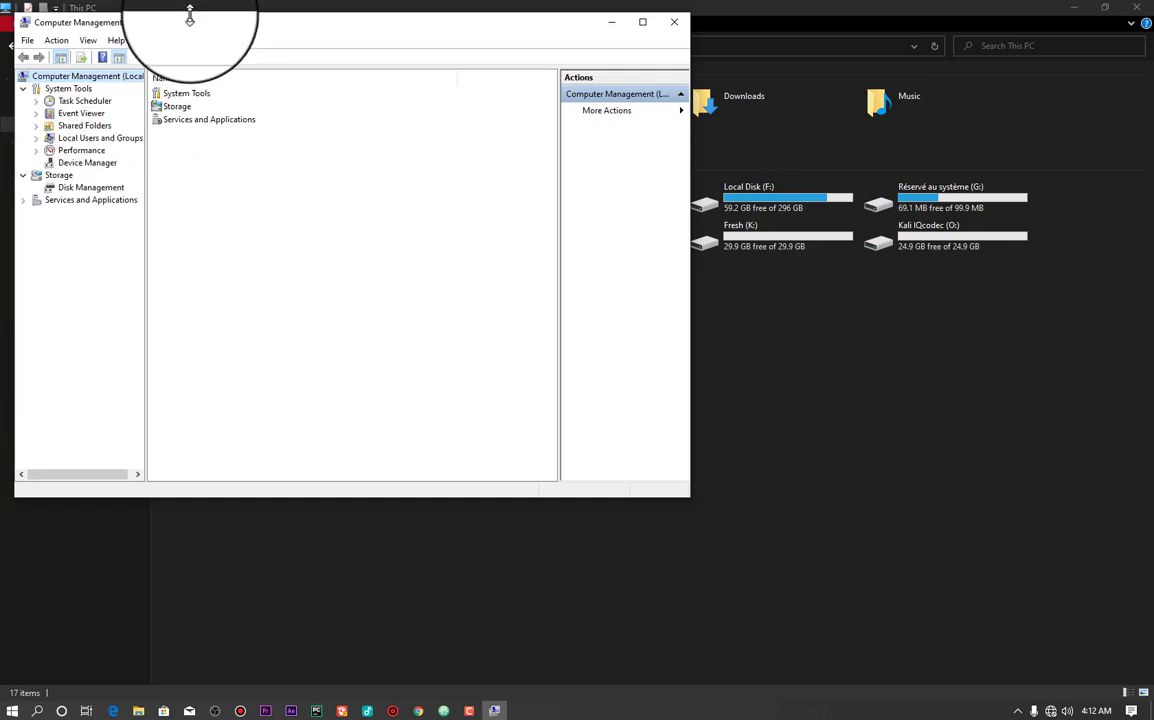
{"action": "left_click_drag", "start_coordinate": [189, 15], "coordinate": [430, 70]}
{"action": "left_click", "coordinate": [642, 80]}
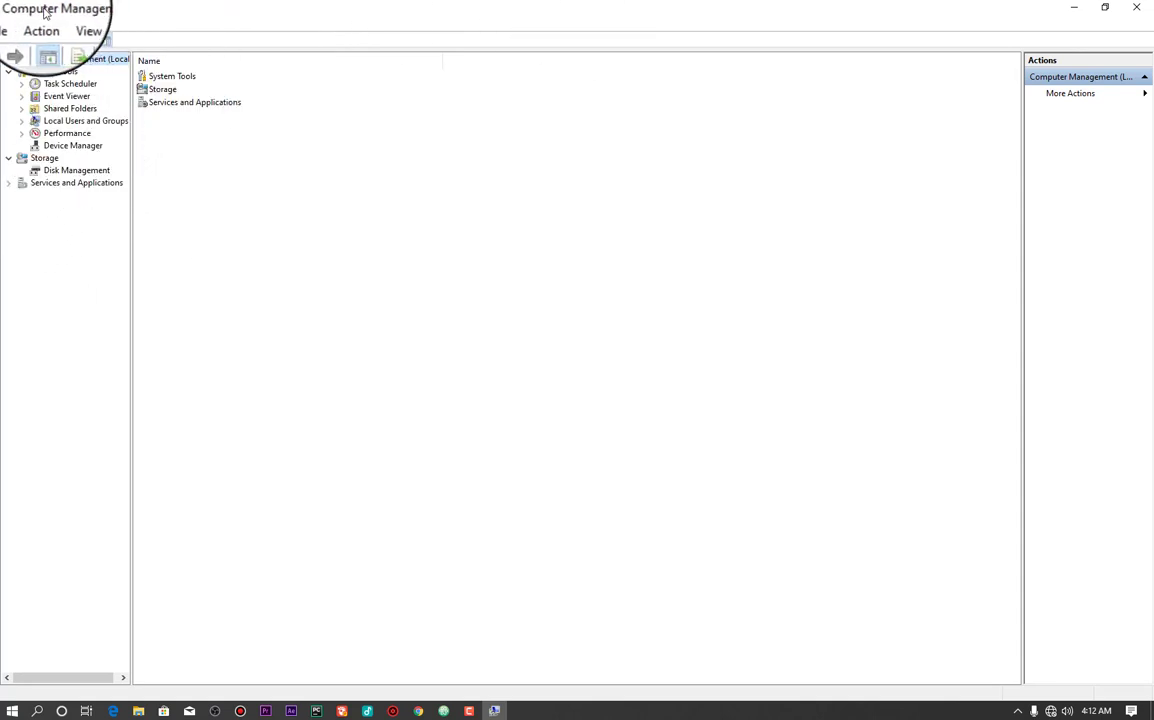
{"action": "left_click", "coordinate": [90, 176]}
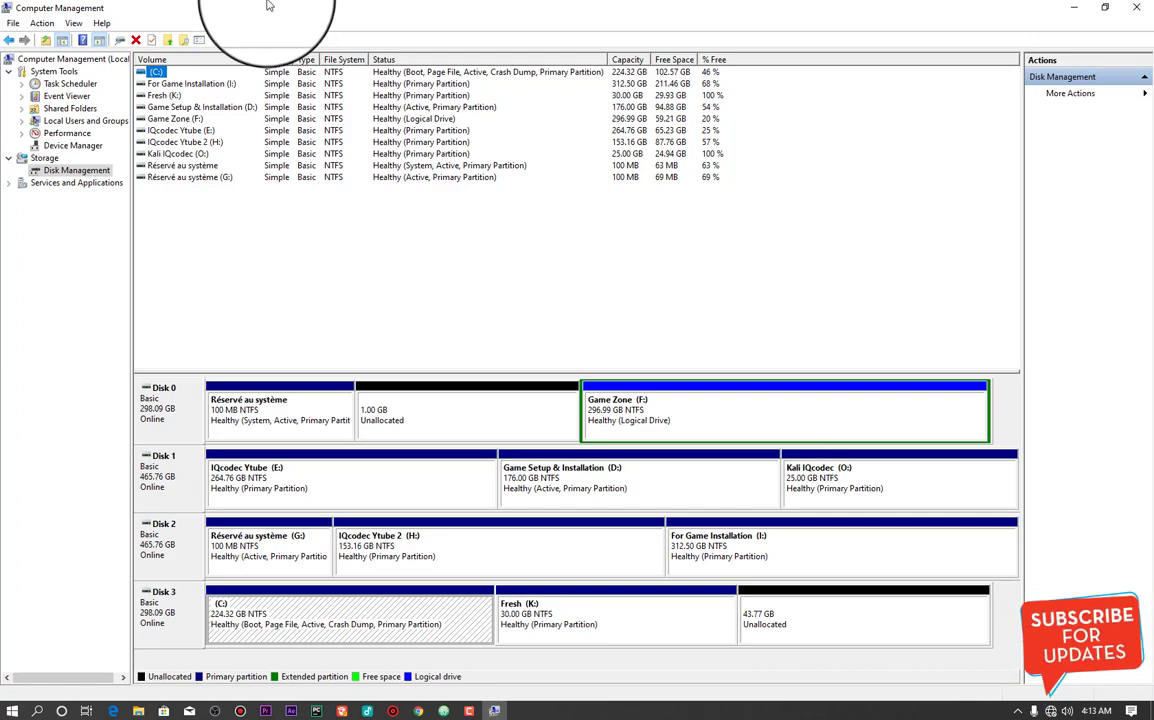
- Examine in Disk Management which disk holds the C: volume and which partitions and unallocated space sit beside it
{"action": "left_click_drag", "start_coordinate": [325, 4], "coordinate": [684, 207]}
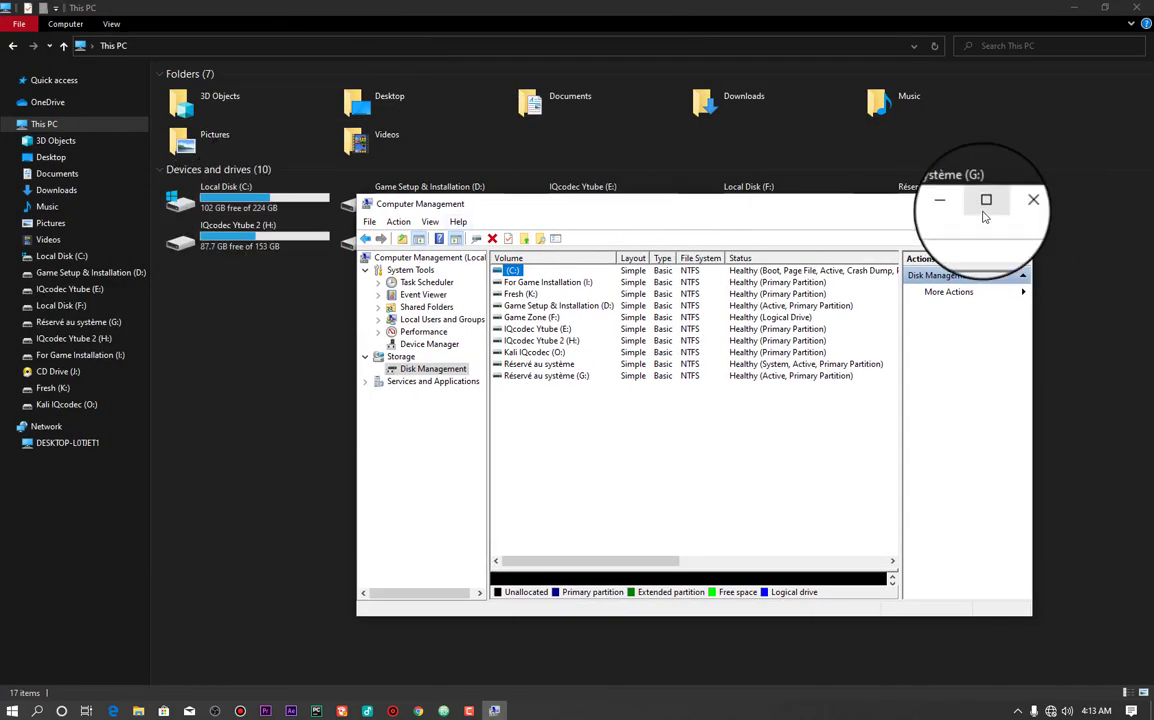
{"action": "left_click", "coordinate": [985, 203]}
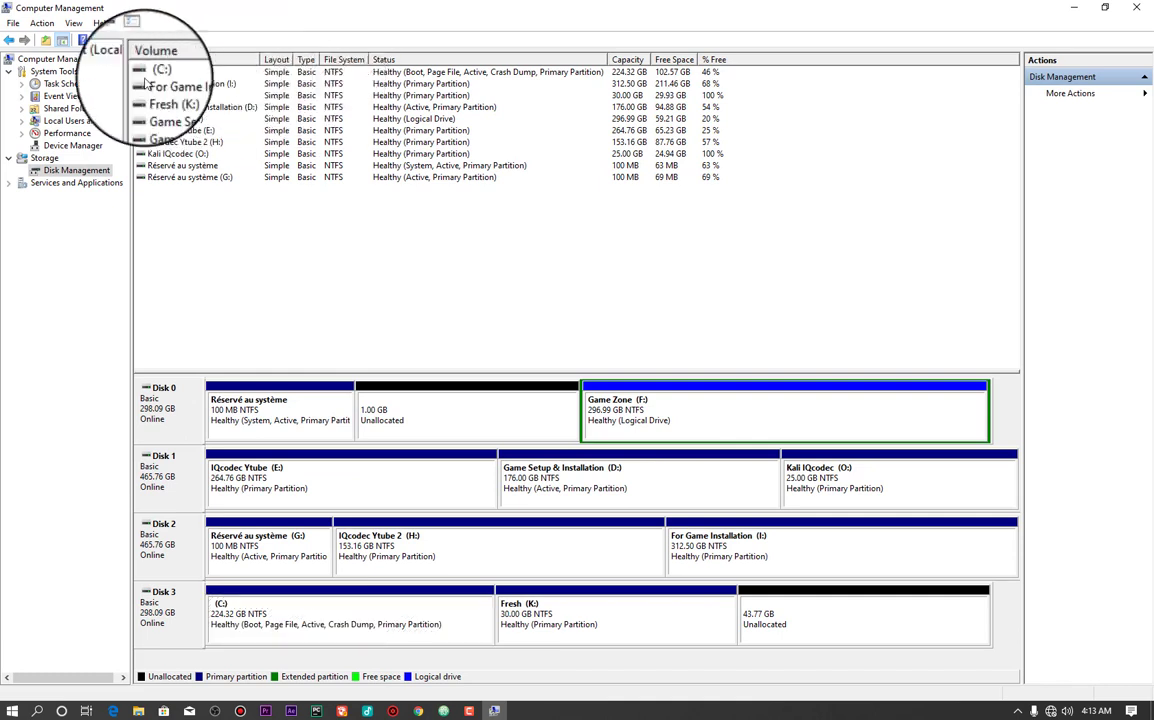
{"action": "left_click", "coordinate": [153, 73]}
{"action": "left_click", "coordinate": [275, 86]}
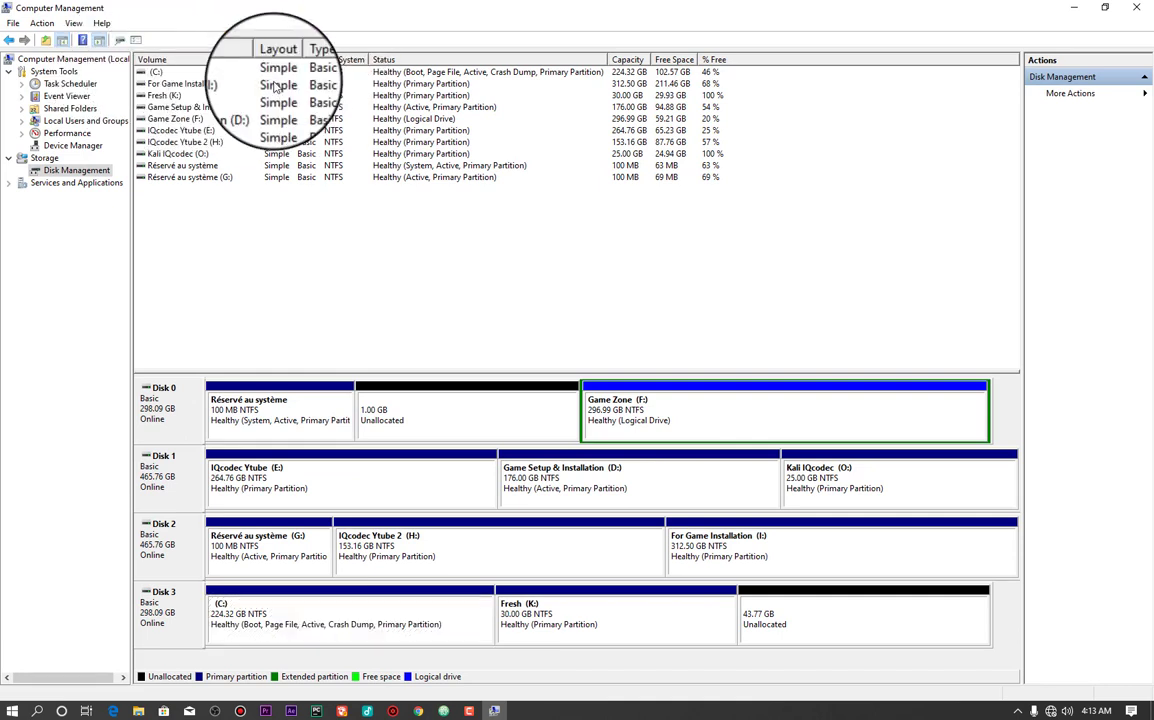
{"action": "left_click", "coordinate": [155, 73]}
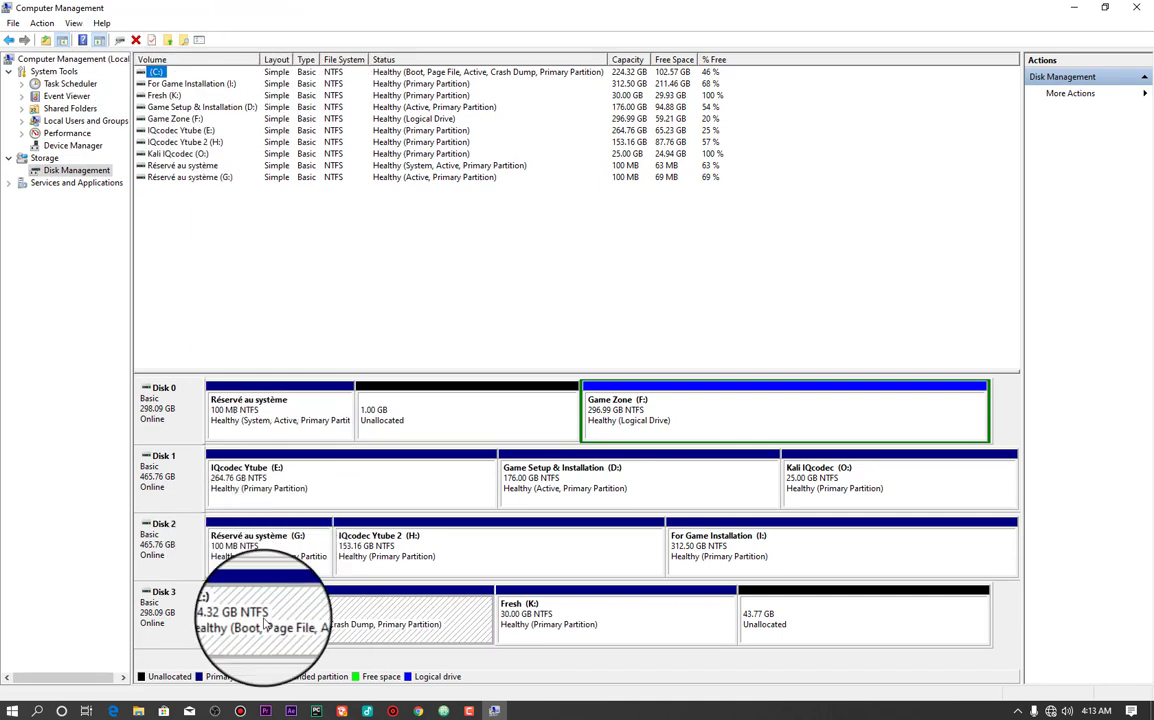
{"action": "left_click", "coordinate": [190, 107]}
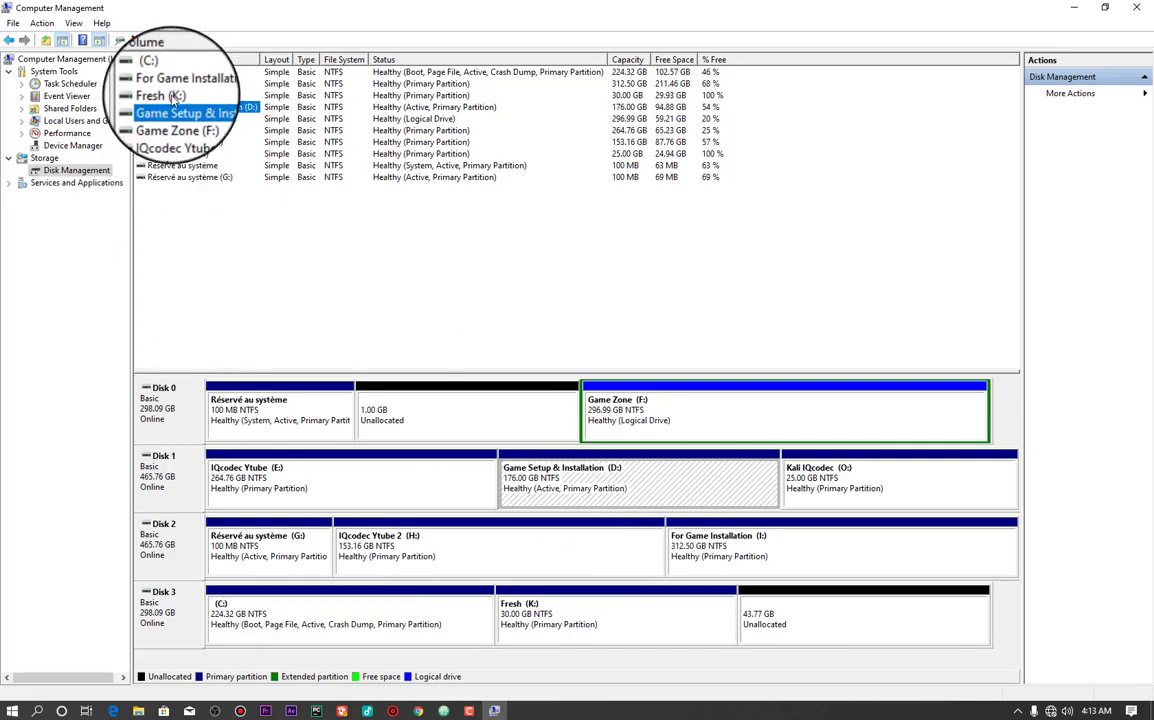
{"action": "left_click", "coordinate": [155, 72]}
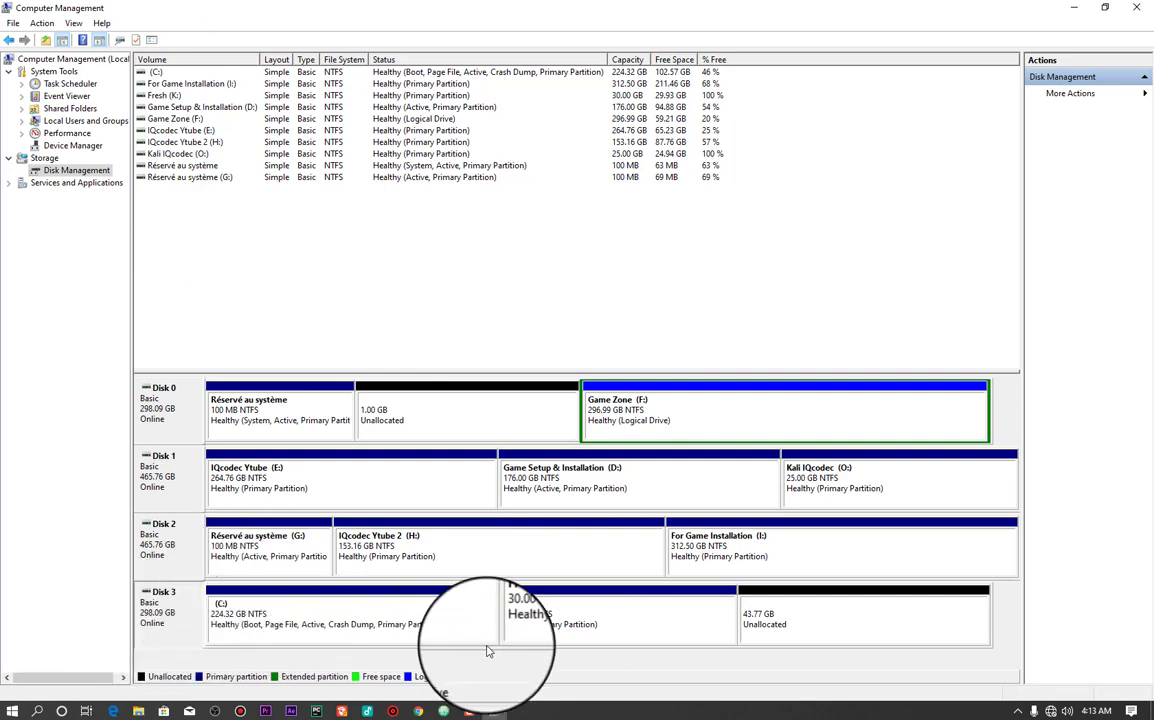
{"action": "left_click", "coordinate": [620, 627]}
{"action": "left_click", "coordinate": [810, 627]}
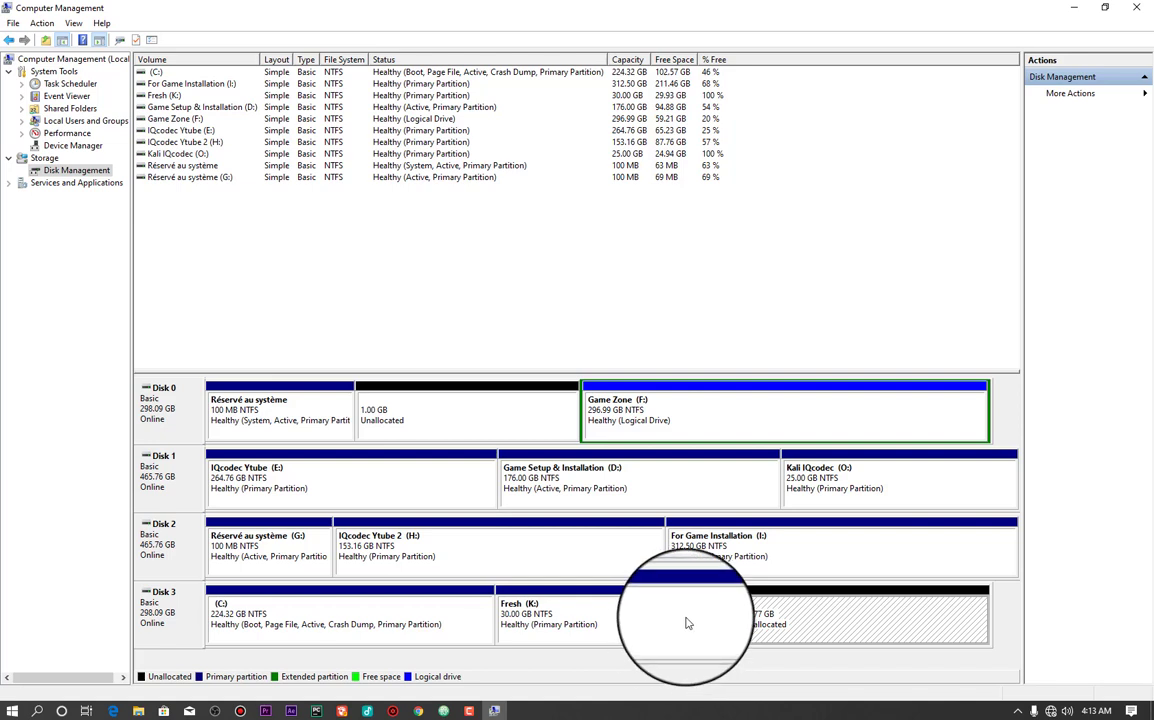
{"action": "left_click", "coordinate": [322, 620]}
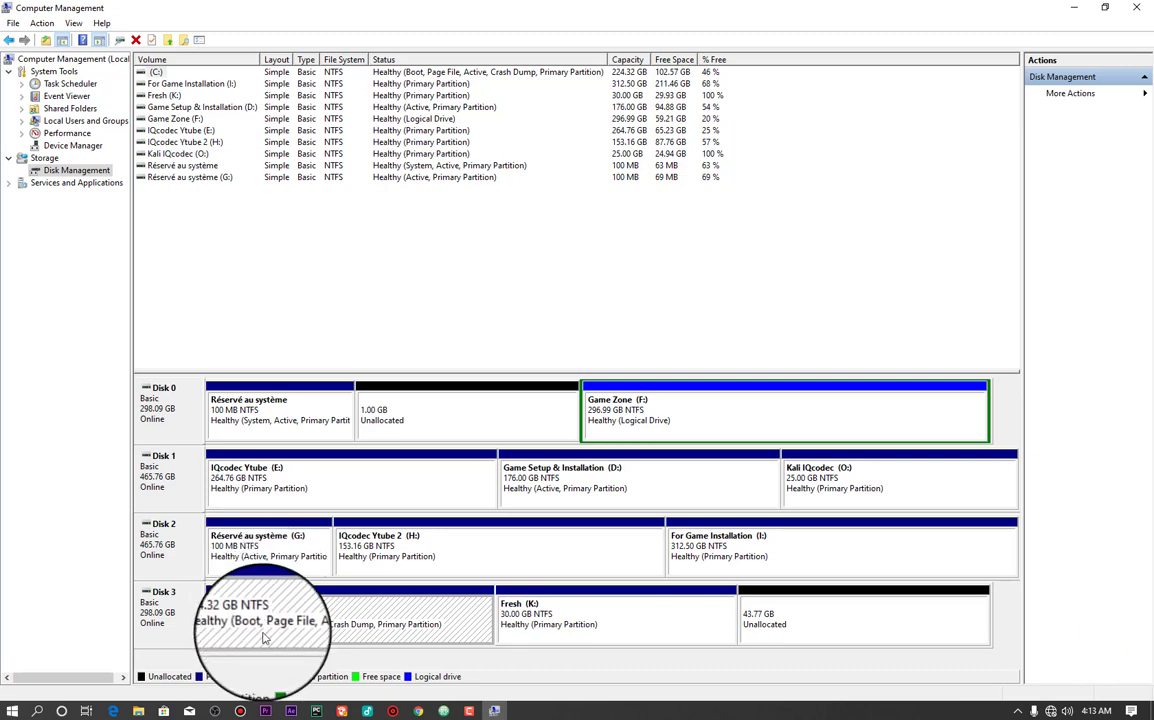
{"action": "double_click", "coordinate": [631, 7]}
{"action": "scroll", "coordinate": [747, 268], "scroll_direction": "down", "scroll_amount": 3}
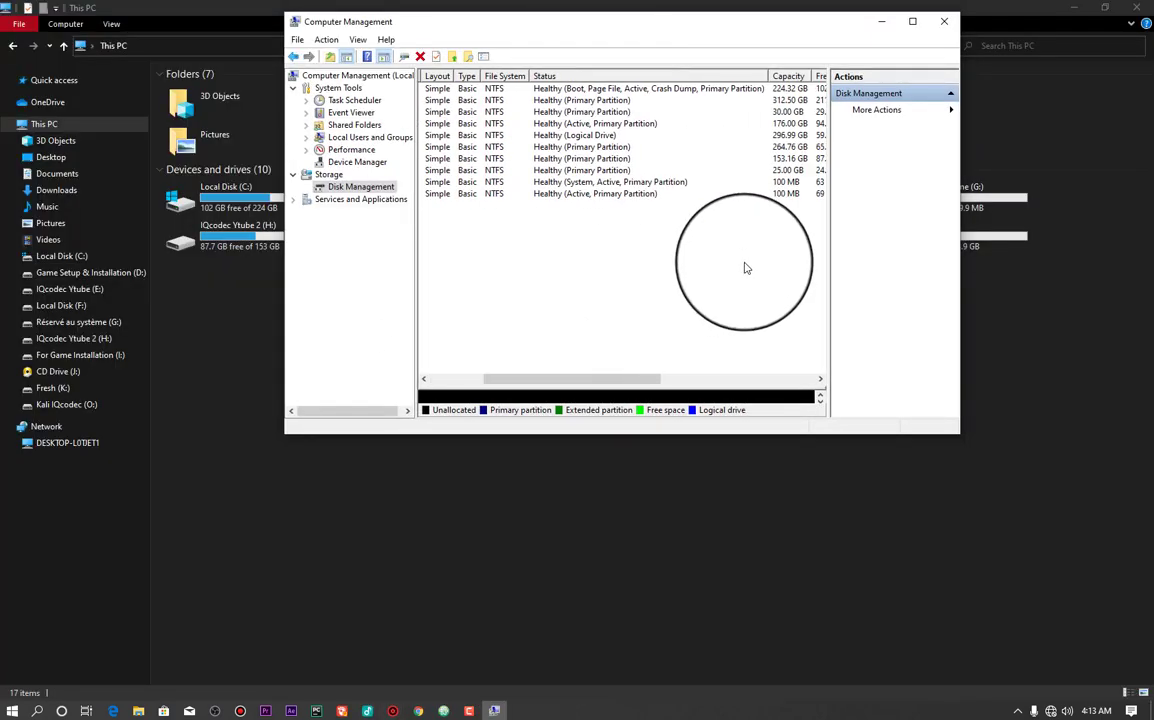
{"action": "scroll", "coordinate": [752, 310], "scroll_direction": "up", "scroll_amount": 3}
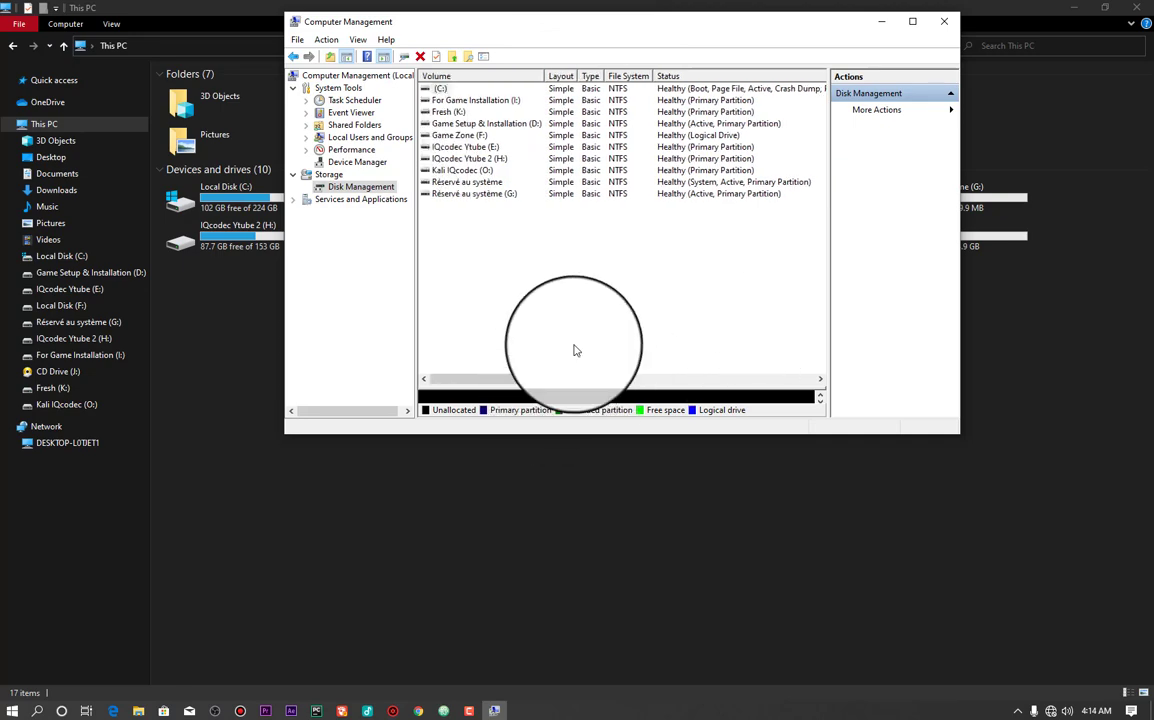
{"action": "left_click", "coordinate": [912, 21]}
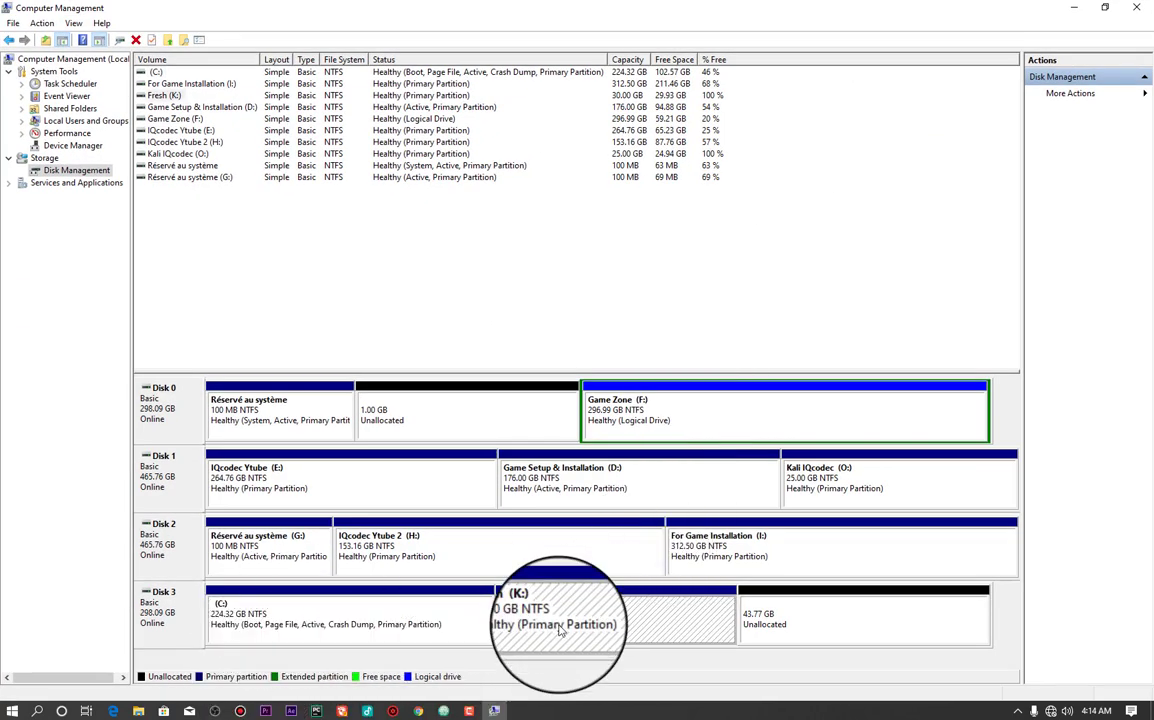
- Check the Fresh (K:) drive's capacity in File Explorer and return to the maximized Disk Management window
{"action": "left_click_drag", "start_coordinate": [670, 5], "coordinate": [643, 128]}
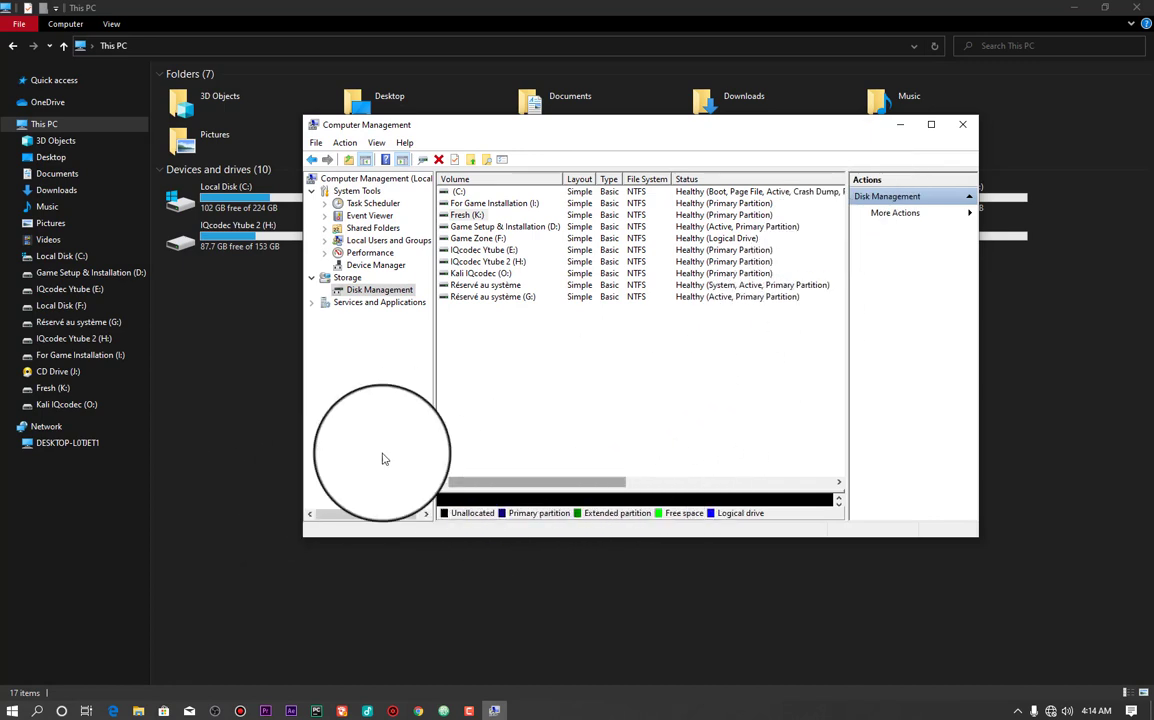
{"action": "left_click", "coordinate": [207, 347]}
{"action": "left_click", "coordinate": [717, 232]}
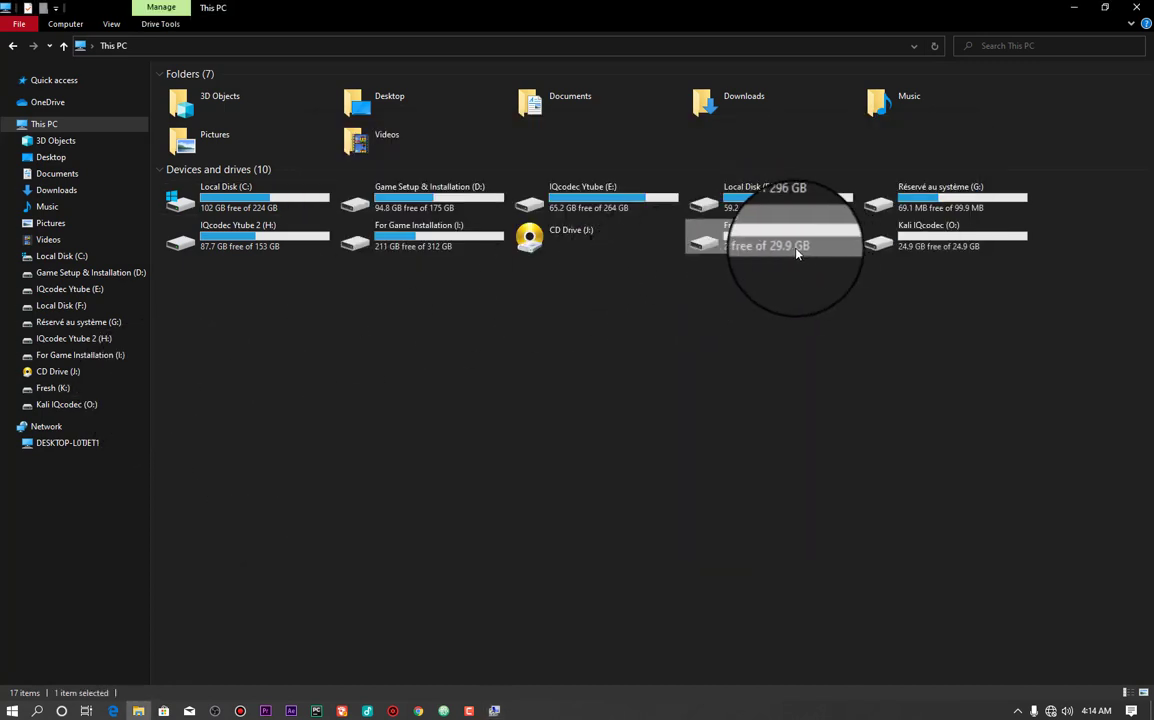
{"action": "left_click", "coordinate": [505, 711]}
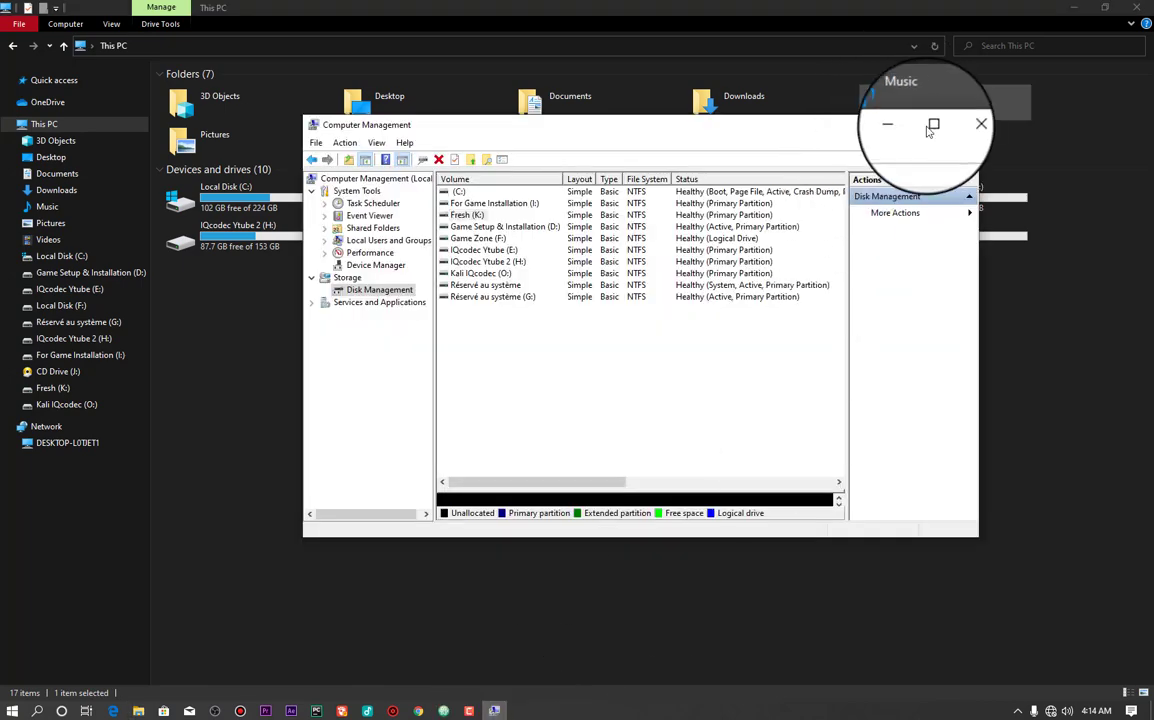
{"action": "left_click", "coordinate": [922, 118]}
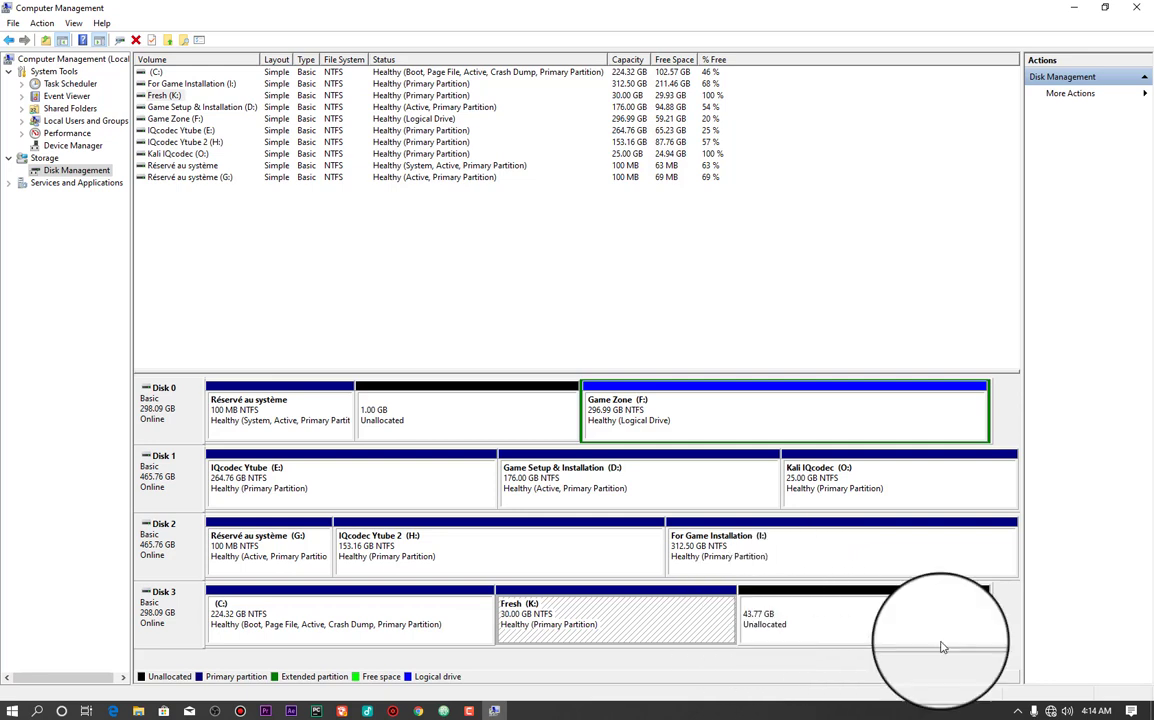
- Extend the Fresh (K:) volume on Disk 3 by the full 44818 MB of adjacent unallocated space
{"action": "left_click", "coordinate": [280, 630]}
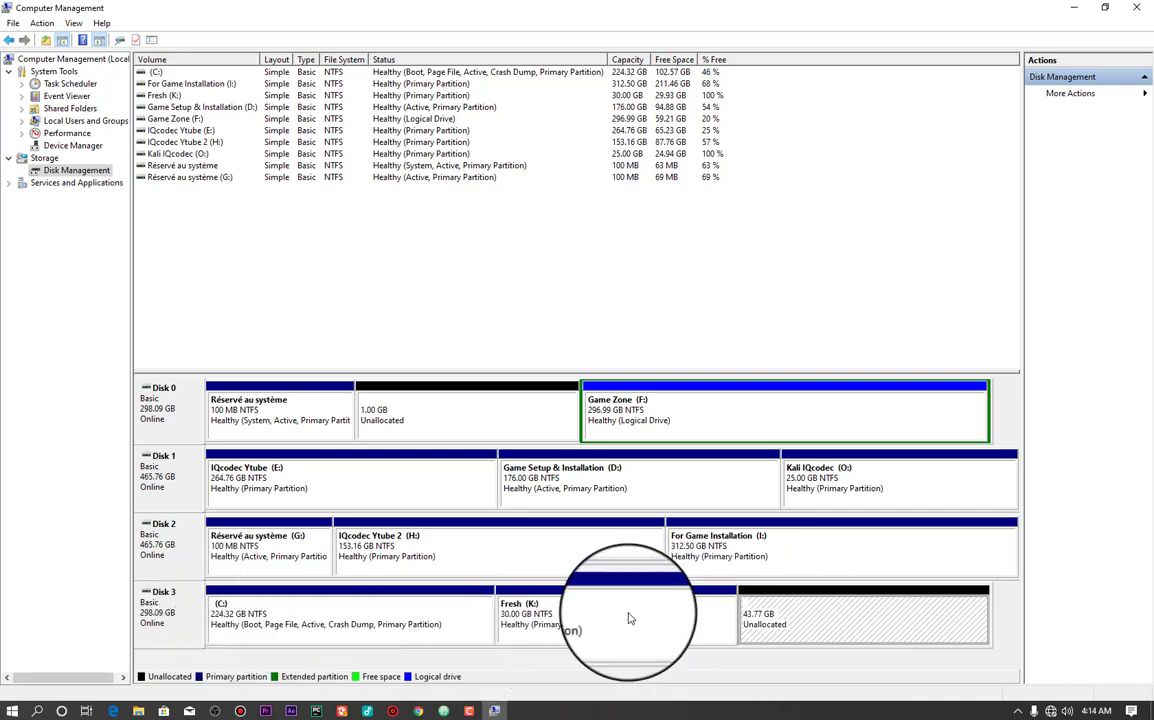
{"action": "left_click", "coordinate": [590, 625]}
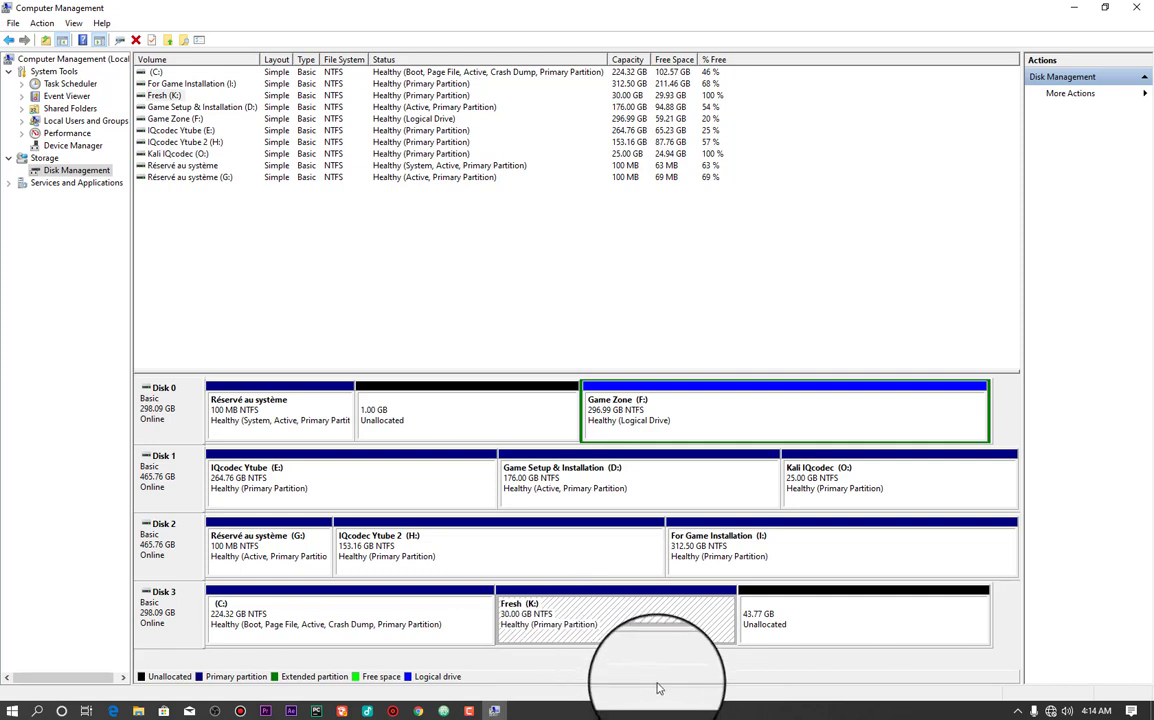
{"action": "right_click", "coordinate": [628, 616]}
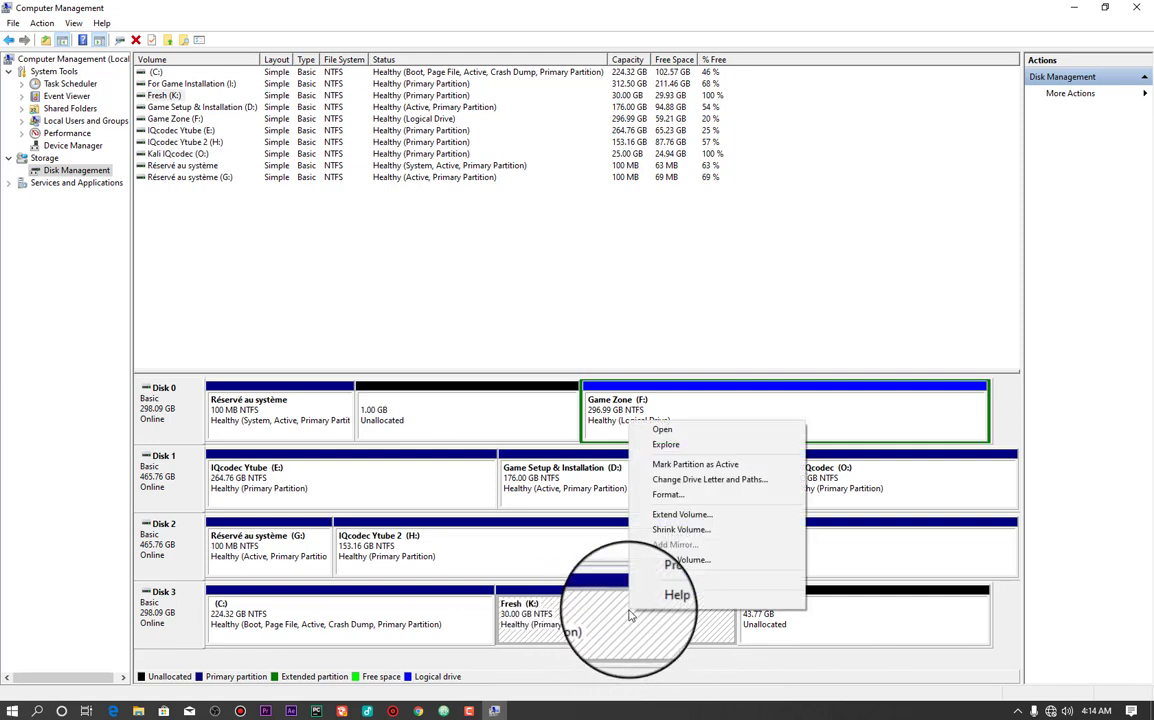
{"action": "left_click", "coordinate": [709, 517]}
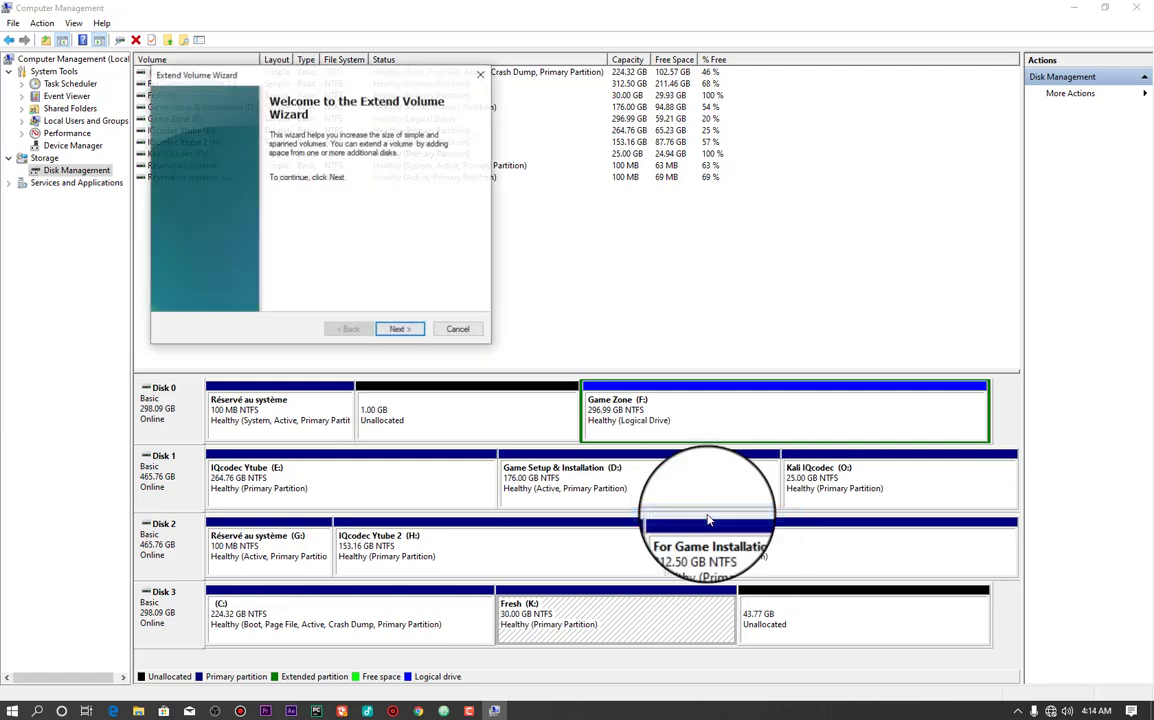
{"action": "left_click", "coordinate": [397, 330]}
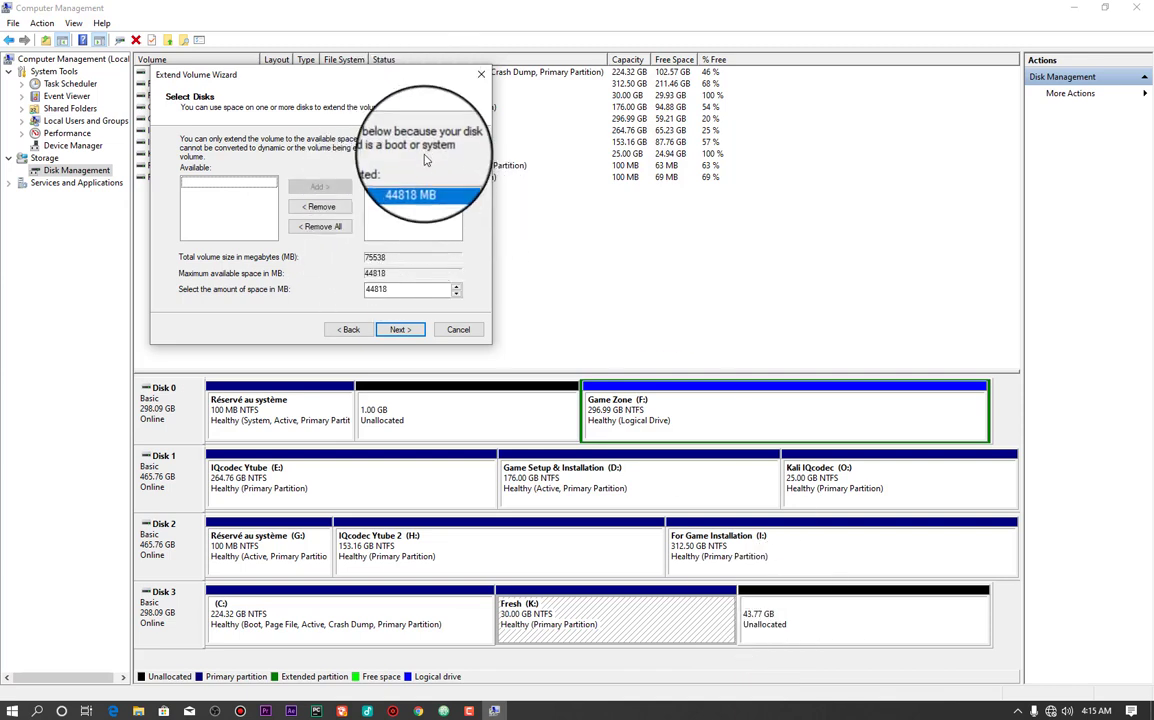
{"action": "left_click", "coordinate": [400, 330]}
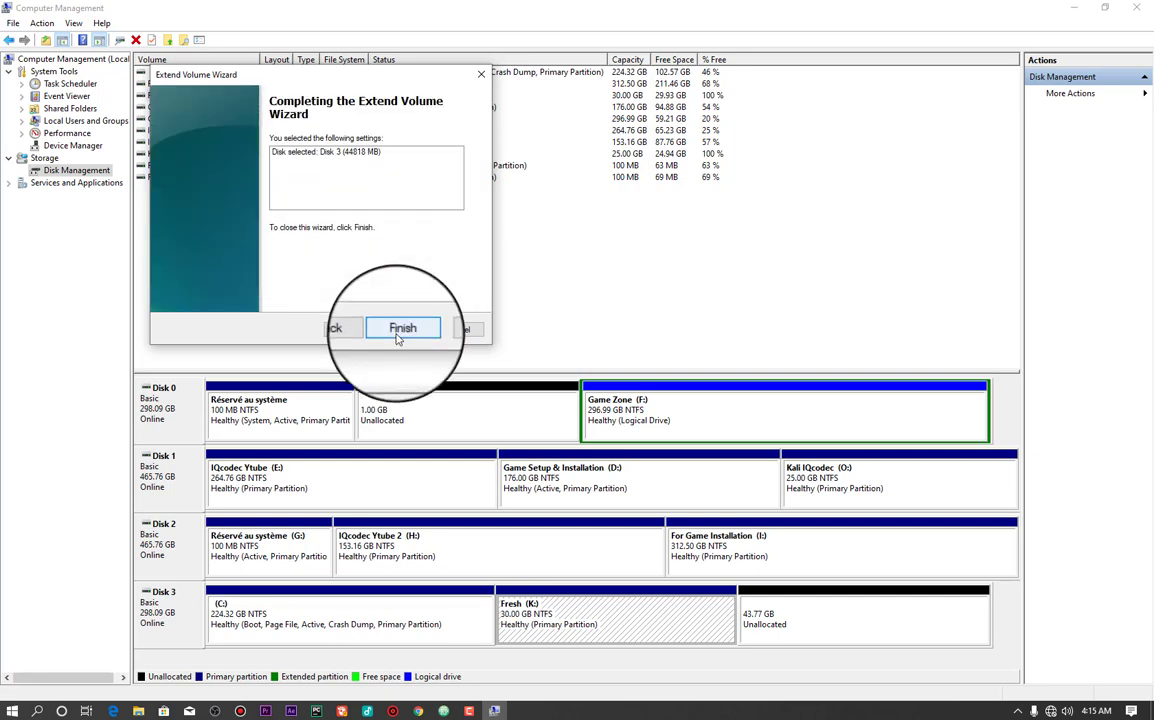
{"action": "left_click", "coordinate": [400, 330]}
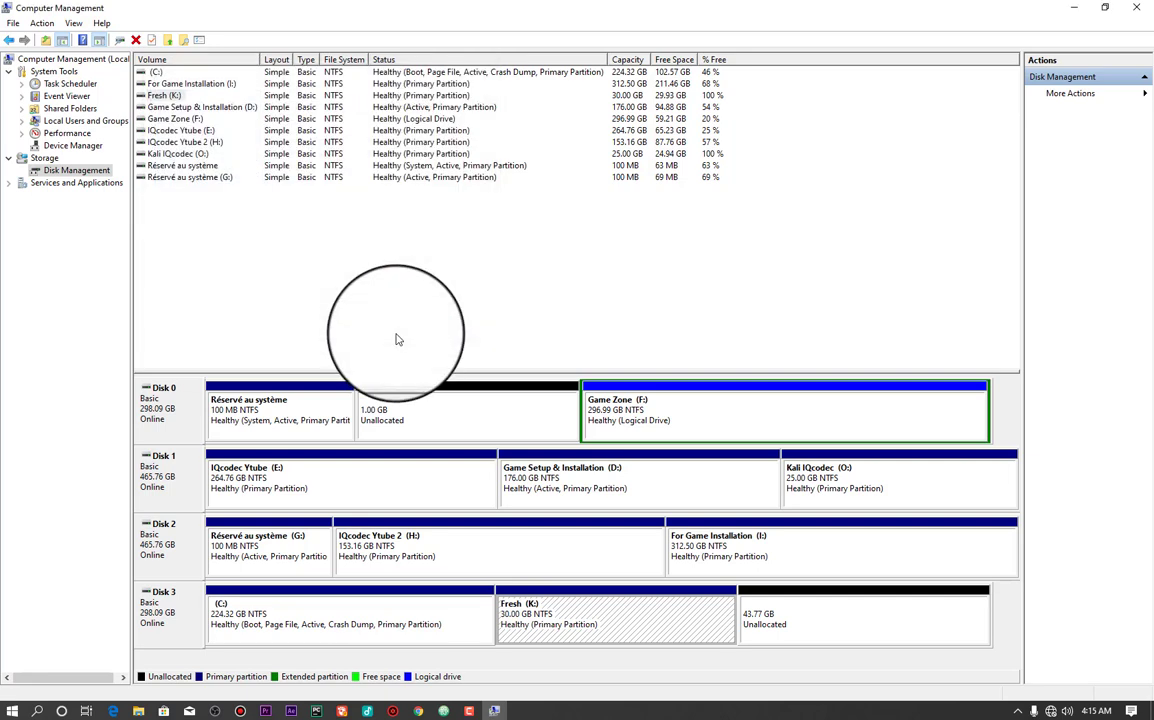
- Inspect the extended Fresh (K:) volume on Disk 3 and switch to File Explorer to compare its size
{"action": "left_click", "coordinate": [670, 635]}
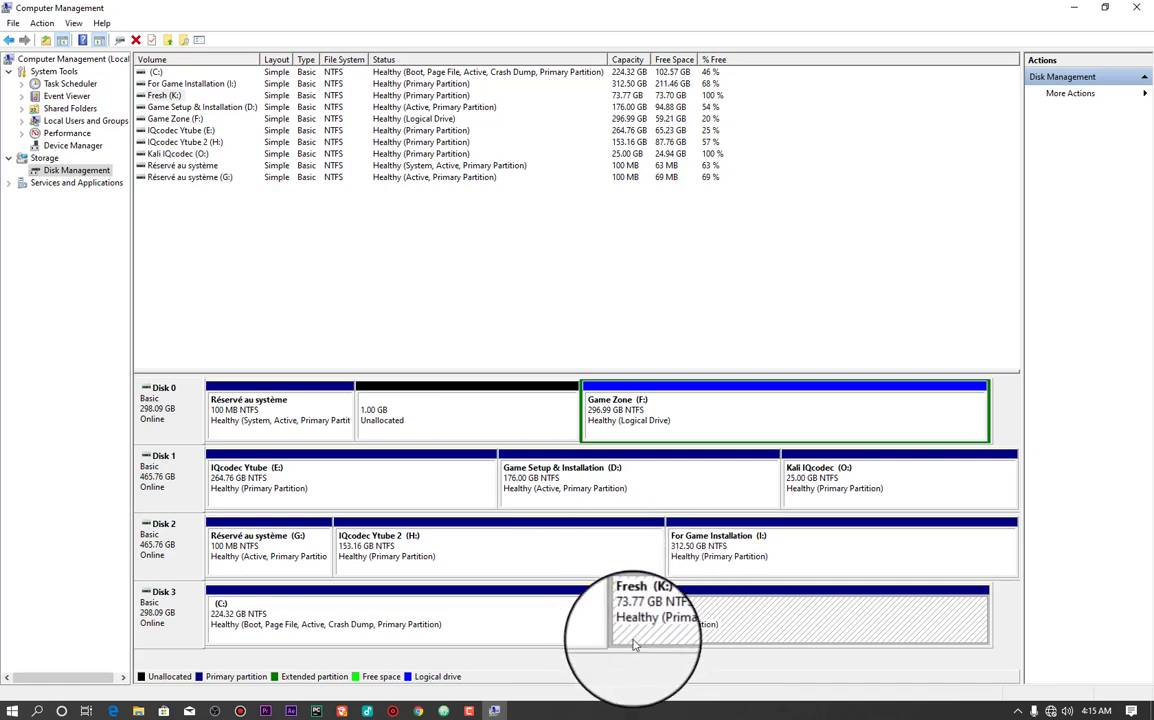
{"action": "left_click", "coordinate": [147, 712]}
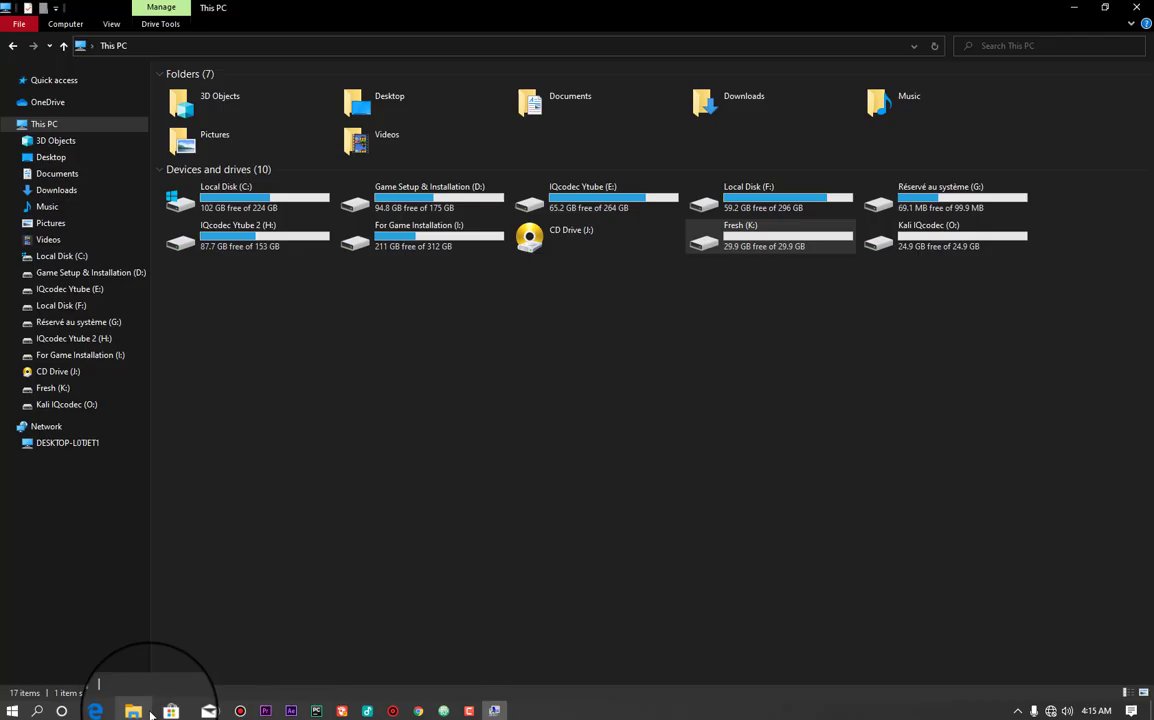
- Refresh the This PC view and check the sizes of the Fresh (K:) and Local Disk (C:) drives
{"action": "right_click", "coordinate": [651, 362]}
{"action": "left_click", "coordinate": [700, 418]}
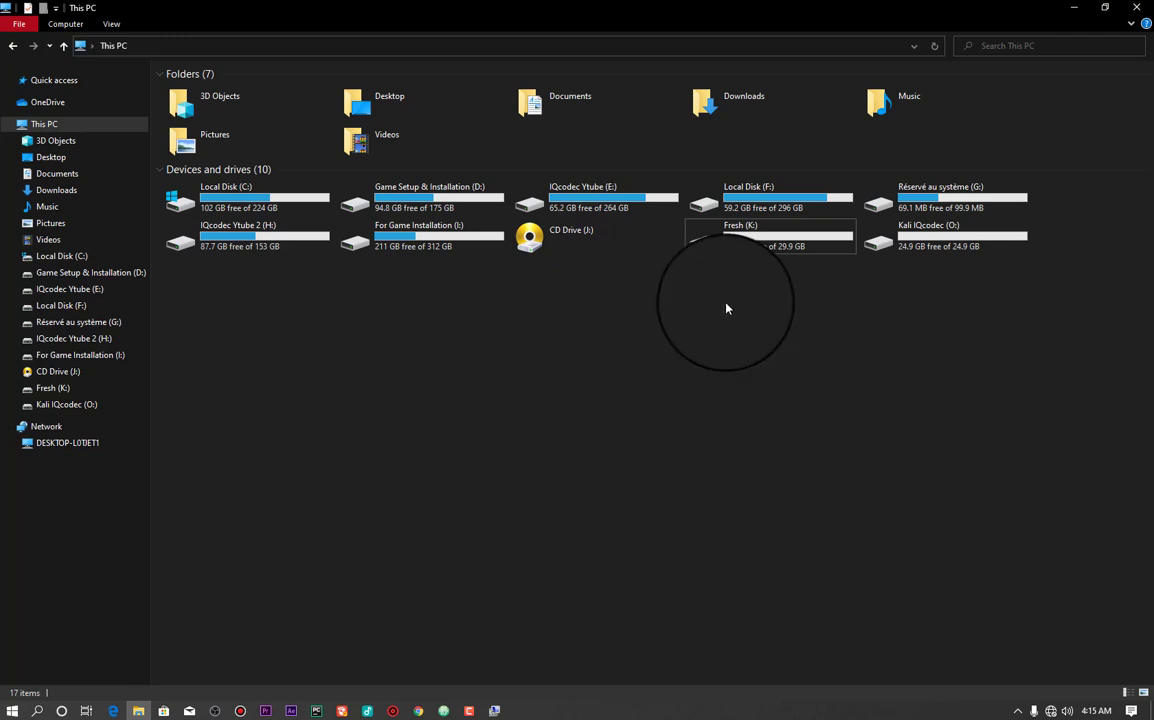
{"action": "right_click", "coordinate": [726, 359]}
{"action": "left_click", "coordinate": [757, 415]}
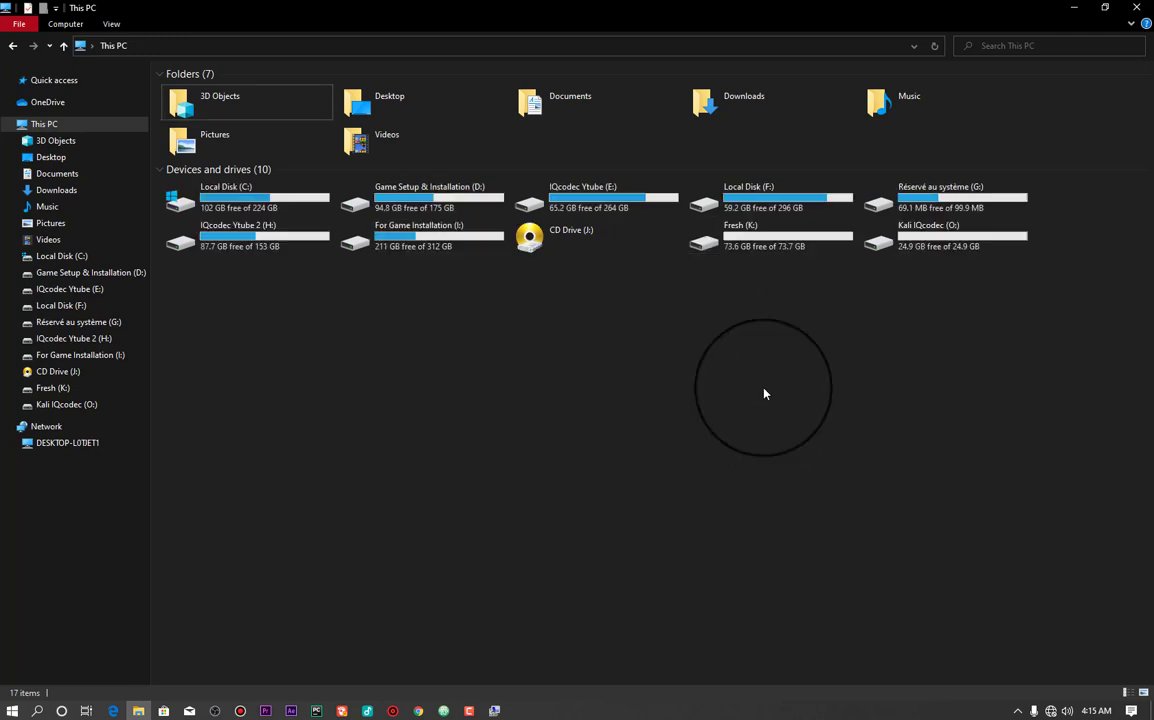
{"action": "left_click", "coordinate": [771, 237]}
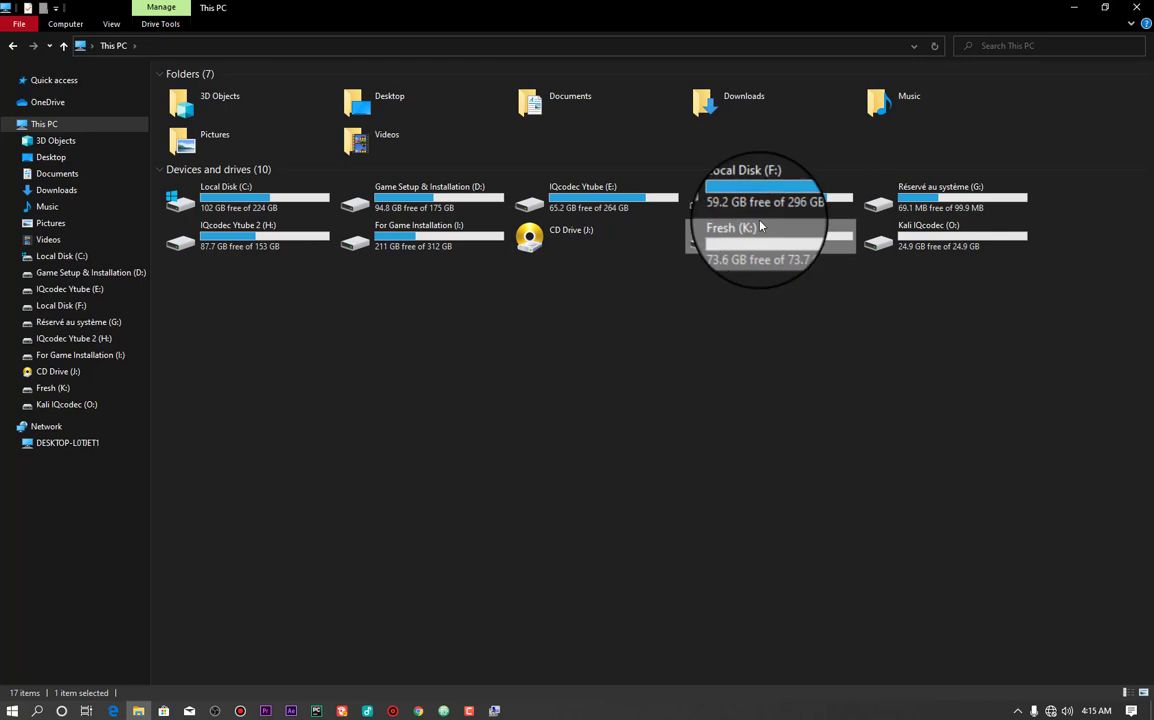
{"action": "left_click", "coordinate": [262, 200]}
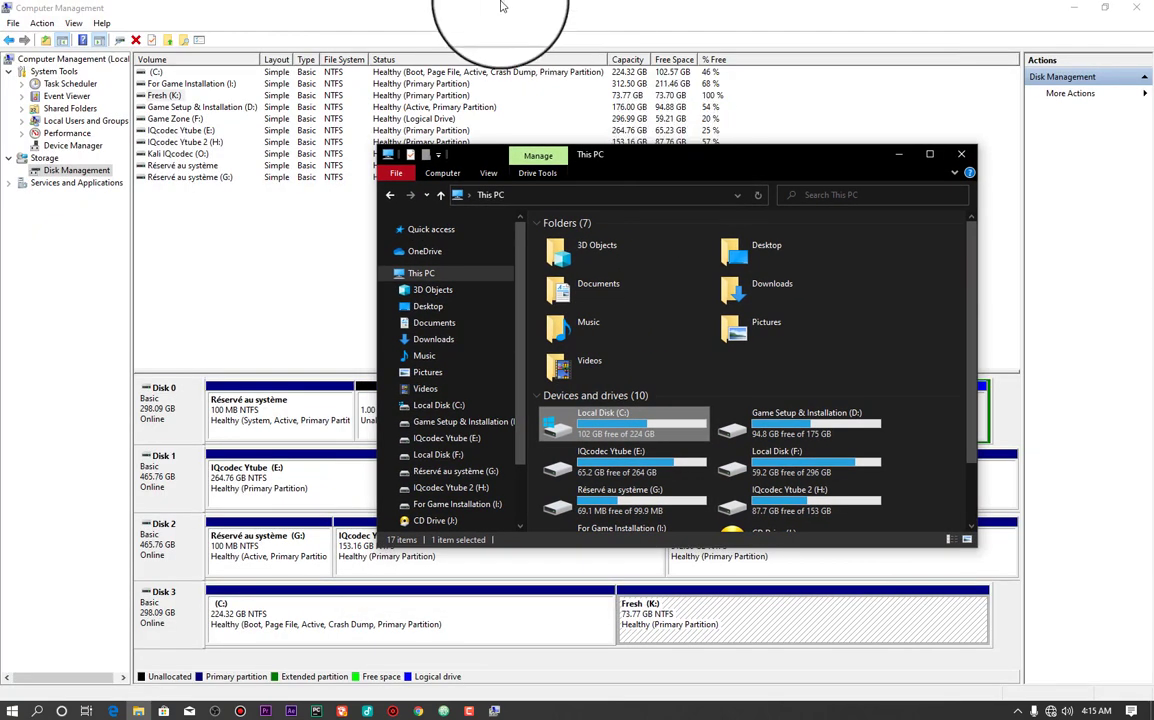
- Switch back to Disk Management and delete the Fresh (K:) volume on Disk 3, accepting the loss of its data
{"action": "left_click", "coordinate": [502, 8]}
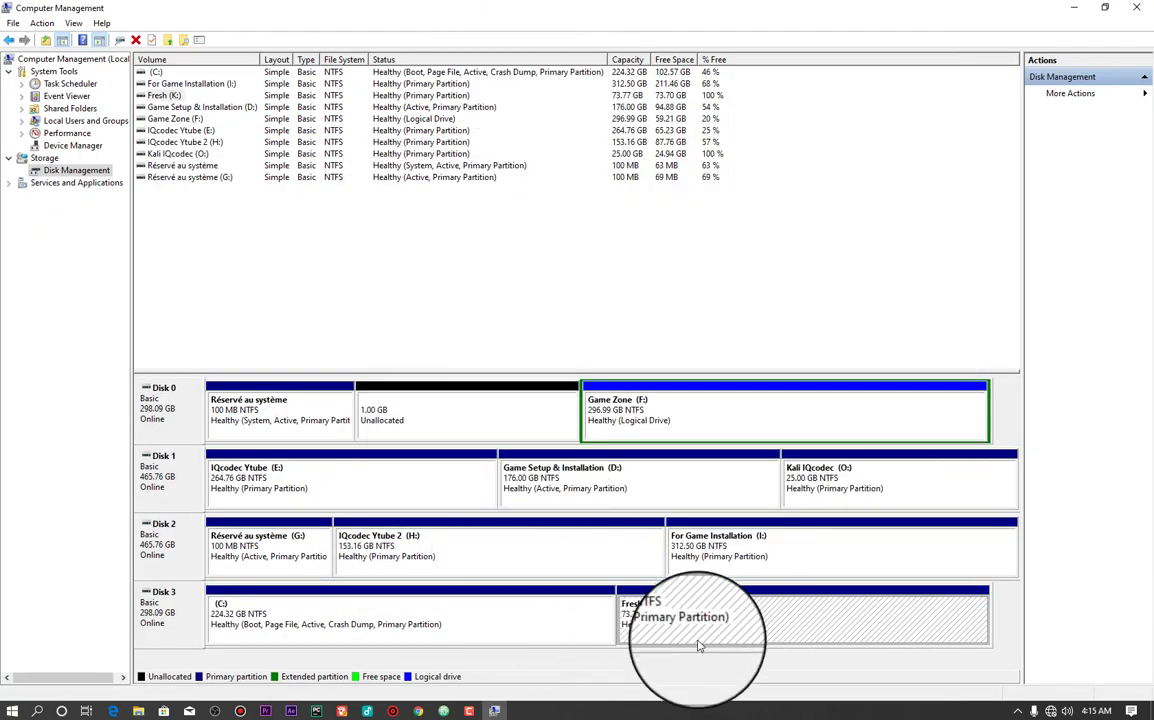
{"action": "right_click", "coordinate": [679, 627]}
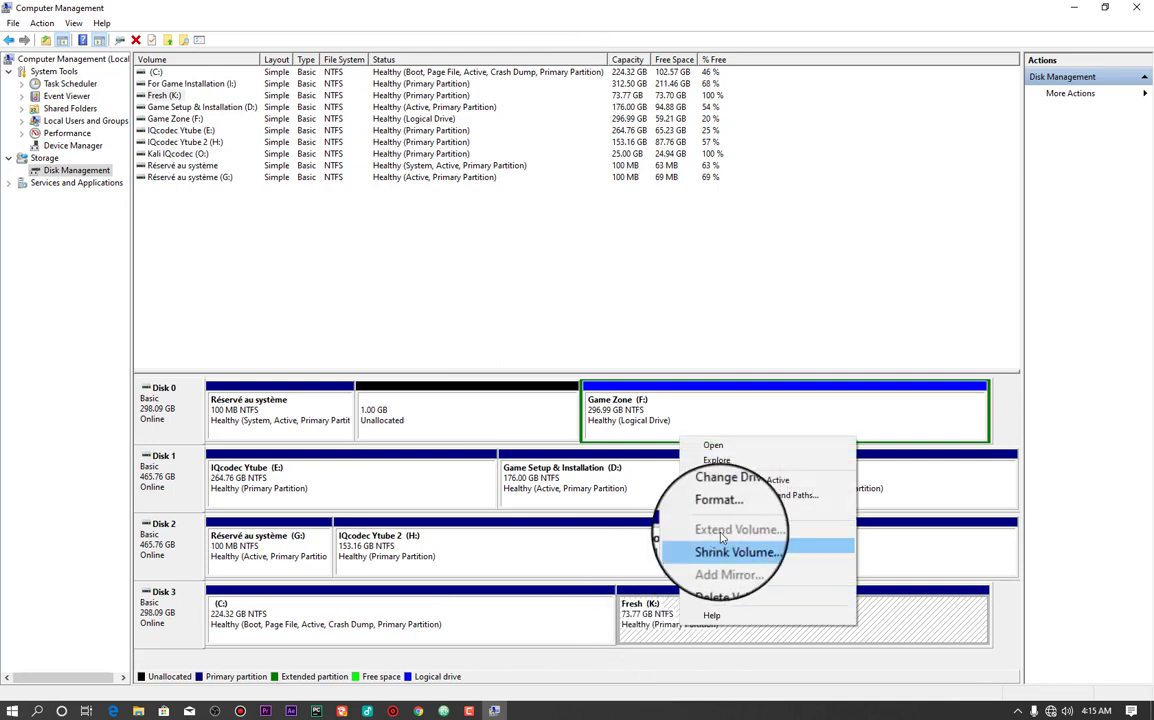
{"action": "left_click", "coordinate": [712, 577]}
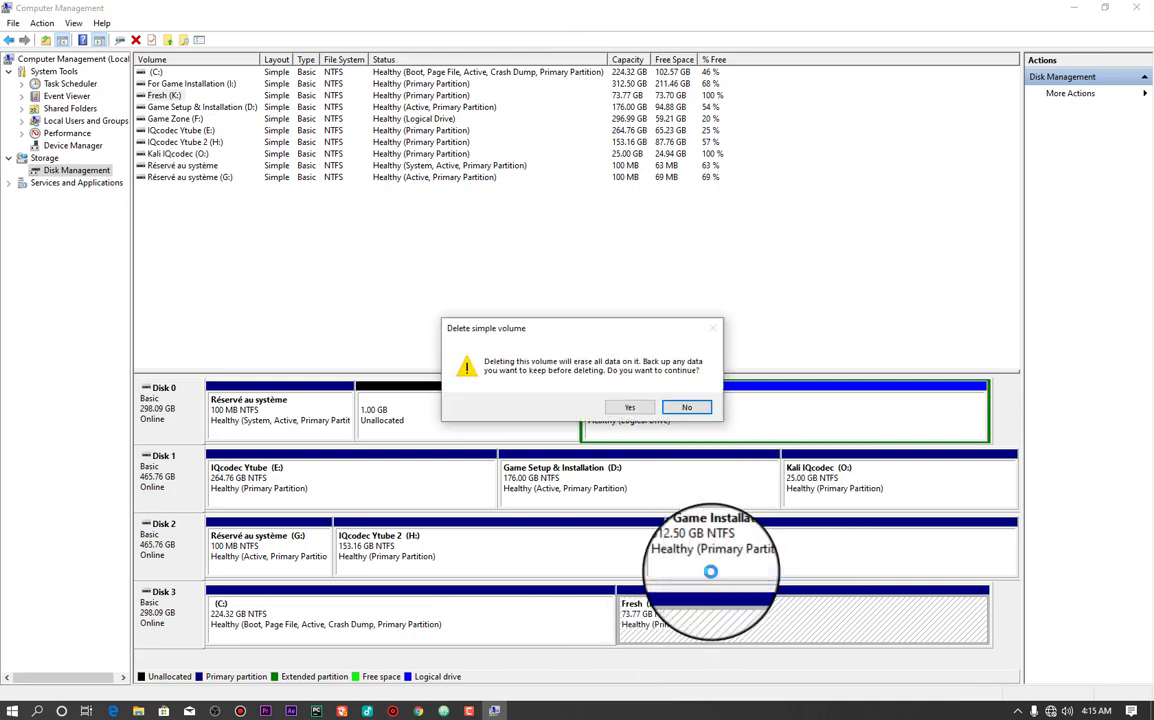
{"action": "left_click", "coordinate": [636, 406]}
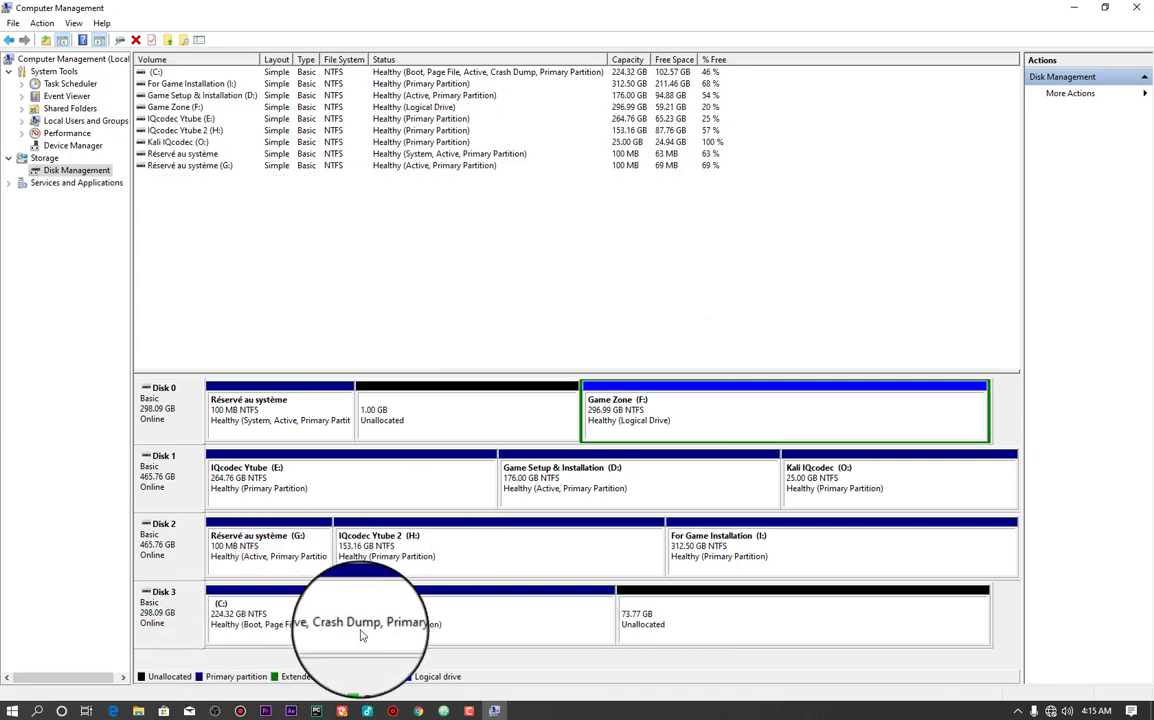
- Review the refreshed drive list in a maximized File Explorer window, then minimize it to return to Disk Management
{"action": "left_click", "coordinate": [135, 711]}
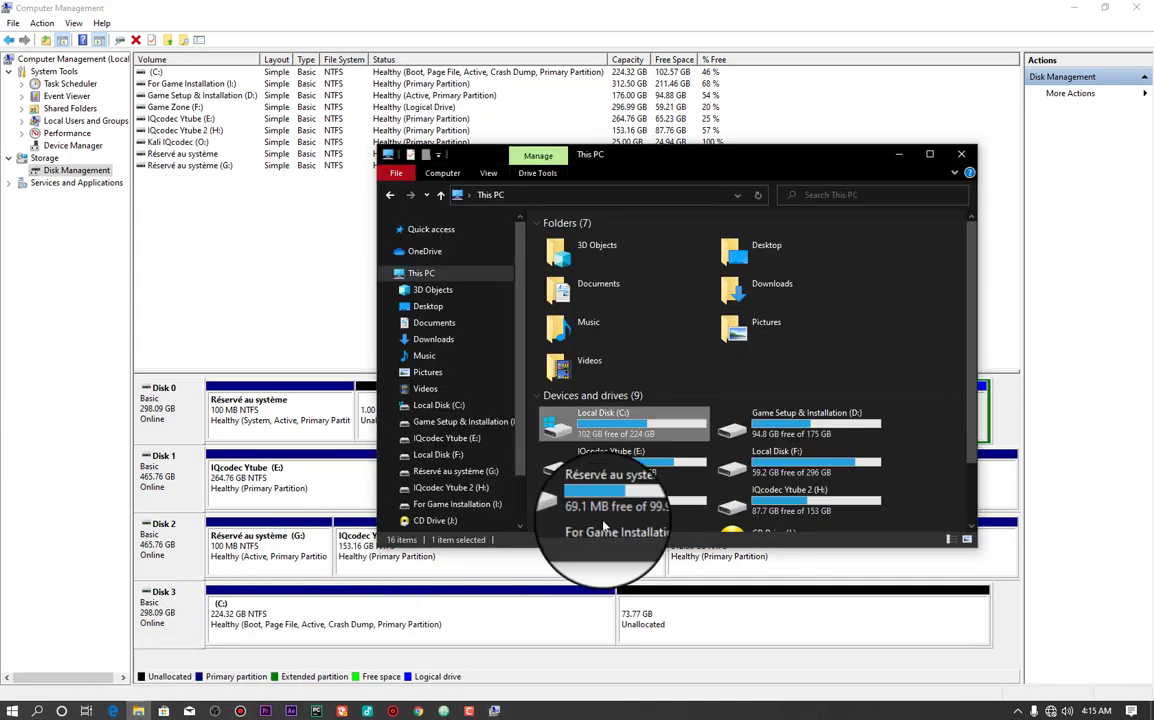
{"action": "left_click", "coordinate": [935, 147]}
{"action": "right_click", "coordinate": [818, 341]}
{"action": "left_click", "coordinate": [489, 296]}
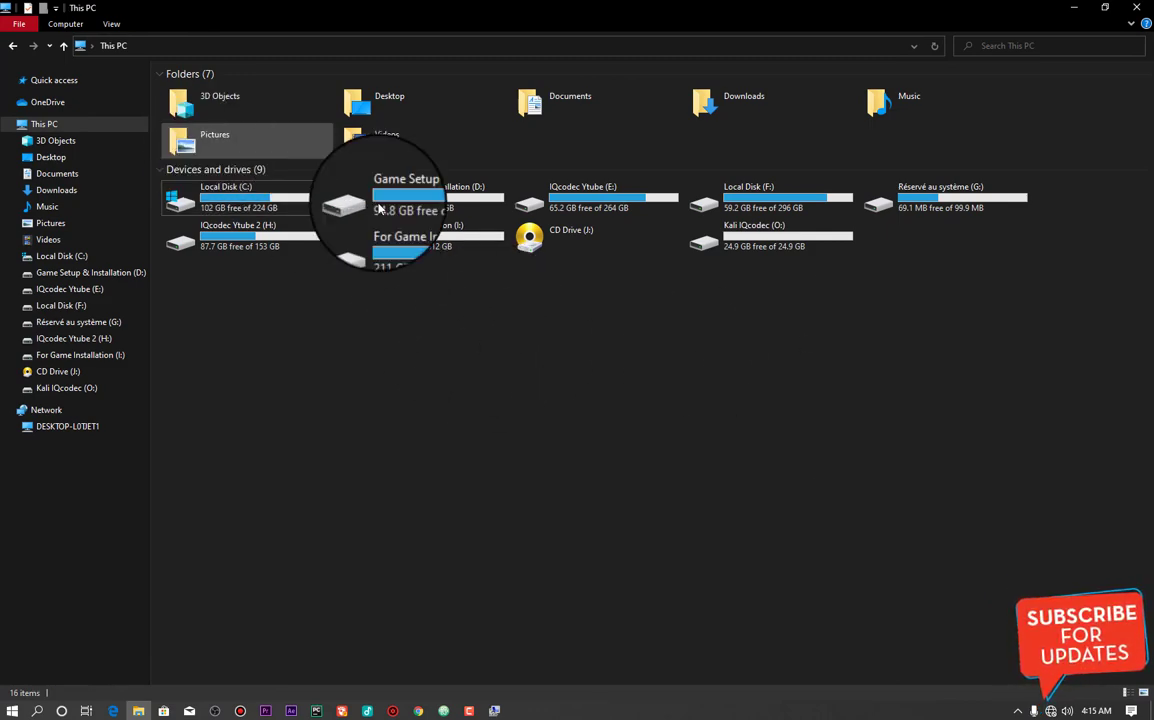
{"action": "left_click_drag", "start_coordinate": [897, 5], "coordinate": [876, 113]}
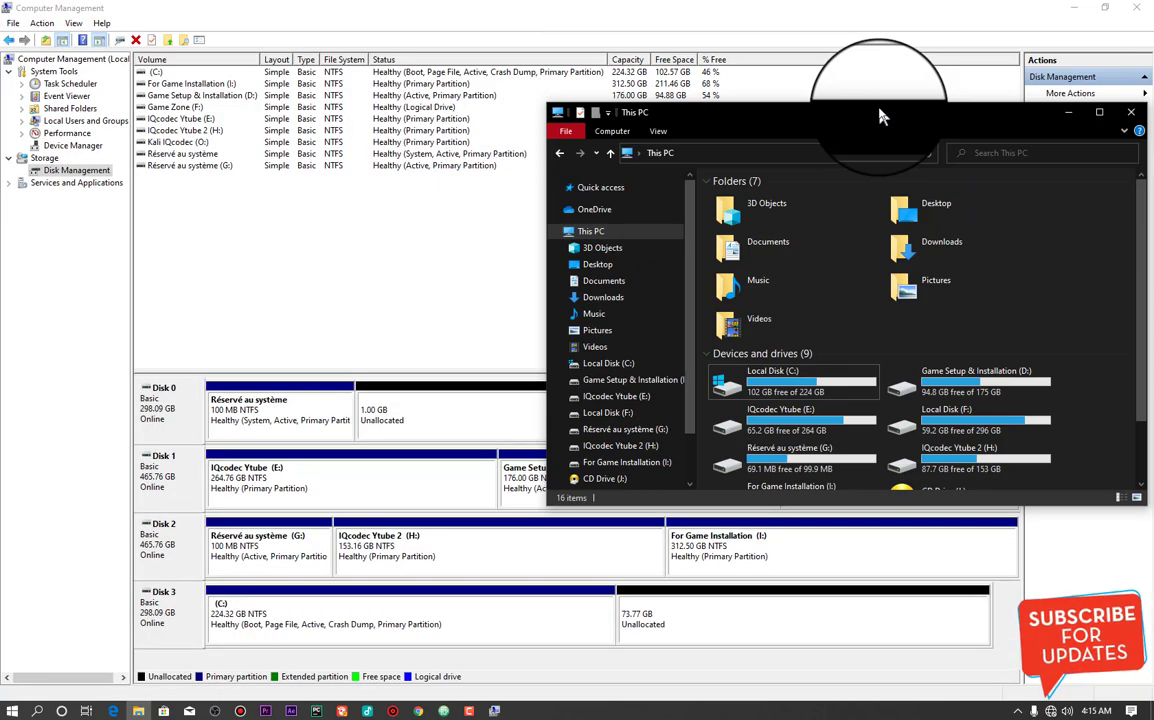
{"action": "left_click", "coordinate": [1082, 105]}
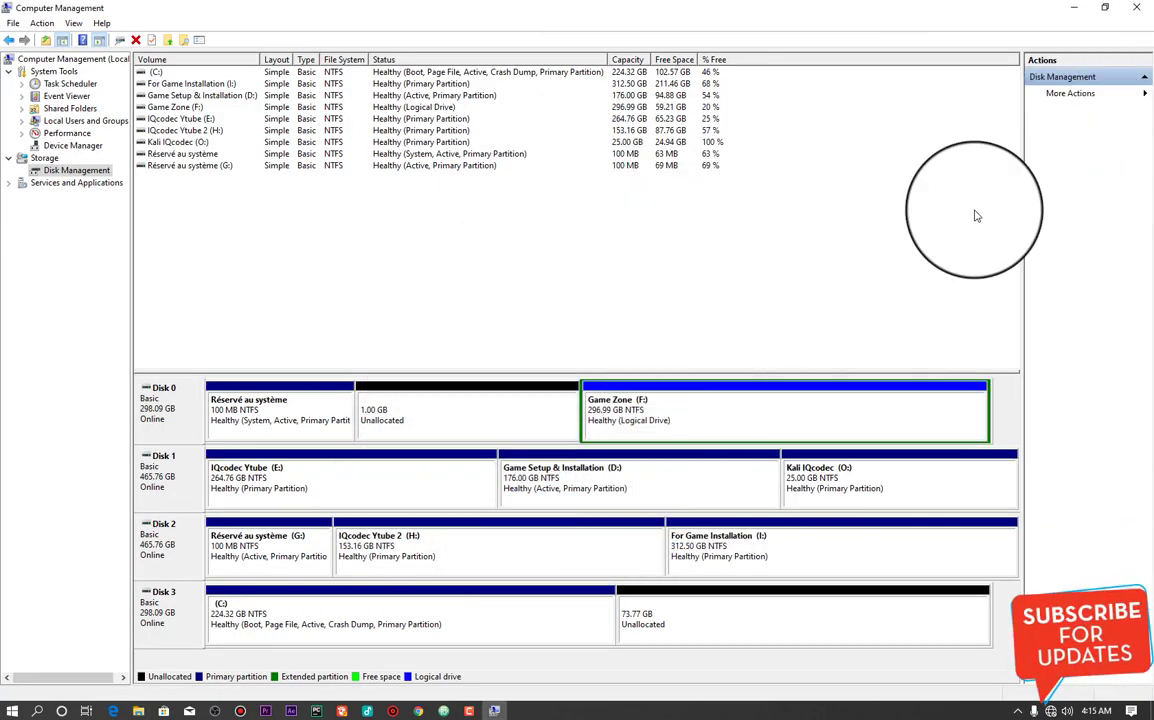
- Extend the C: volume on Disk 3 by the full 75538 MB of adjacent unallocated space
{"action": "left_click", "coordinate": [337, 626]}
{"action": "right_click", "coordinate": [337, 626]}
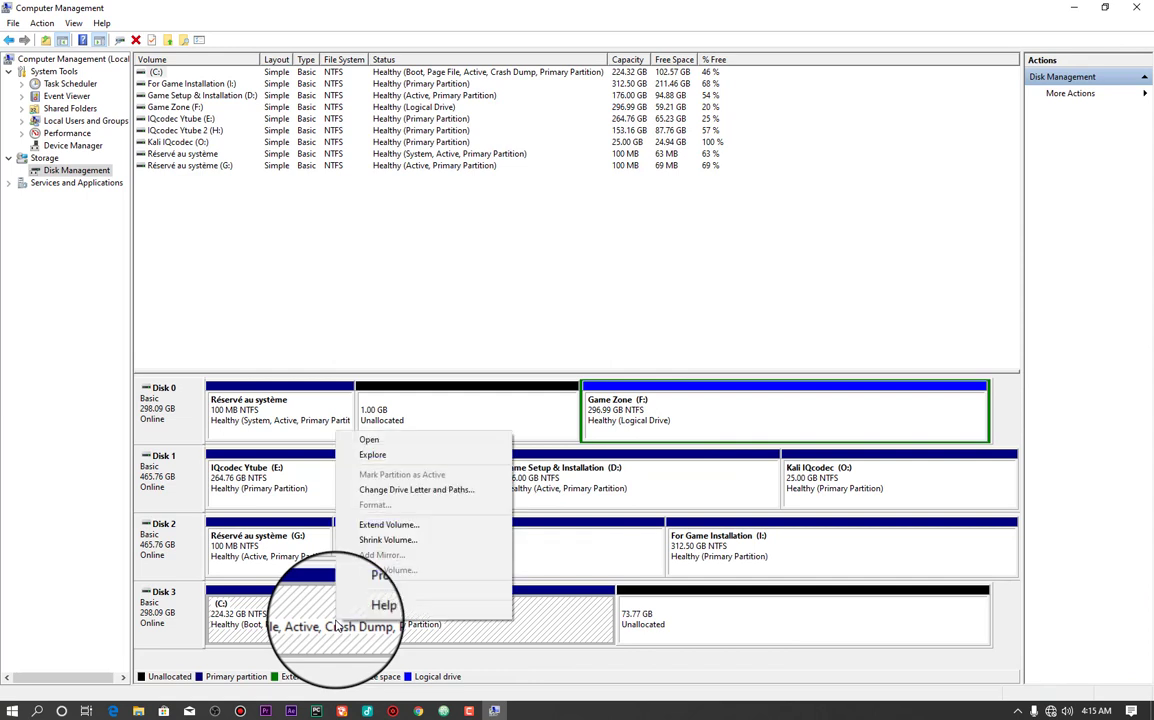
{"action": "left_click", "coordinate": [390, 528]}
{"action": "left_click", "coordinate": [392, 331]}
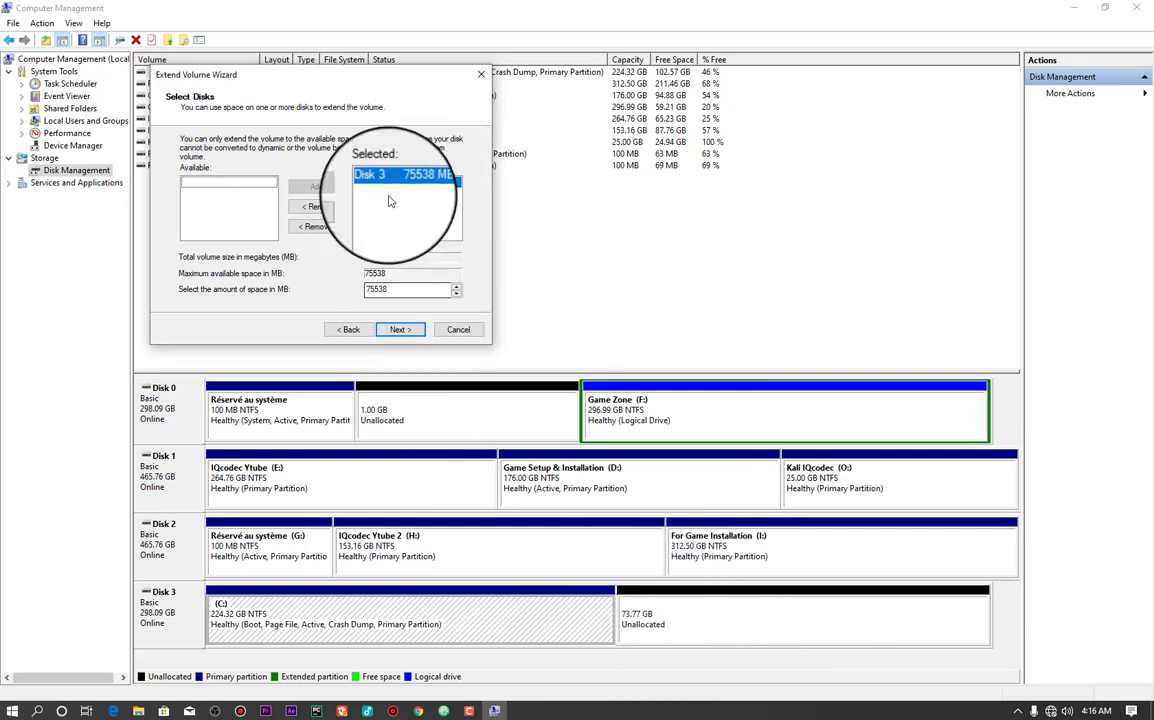
{"action": "left_click", "coordinate": [400, 329]}
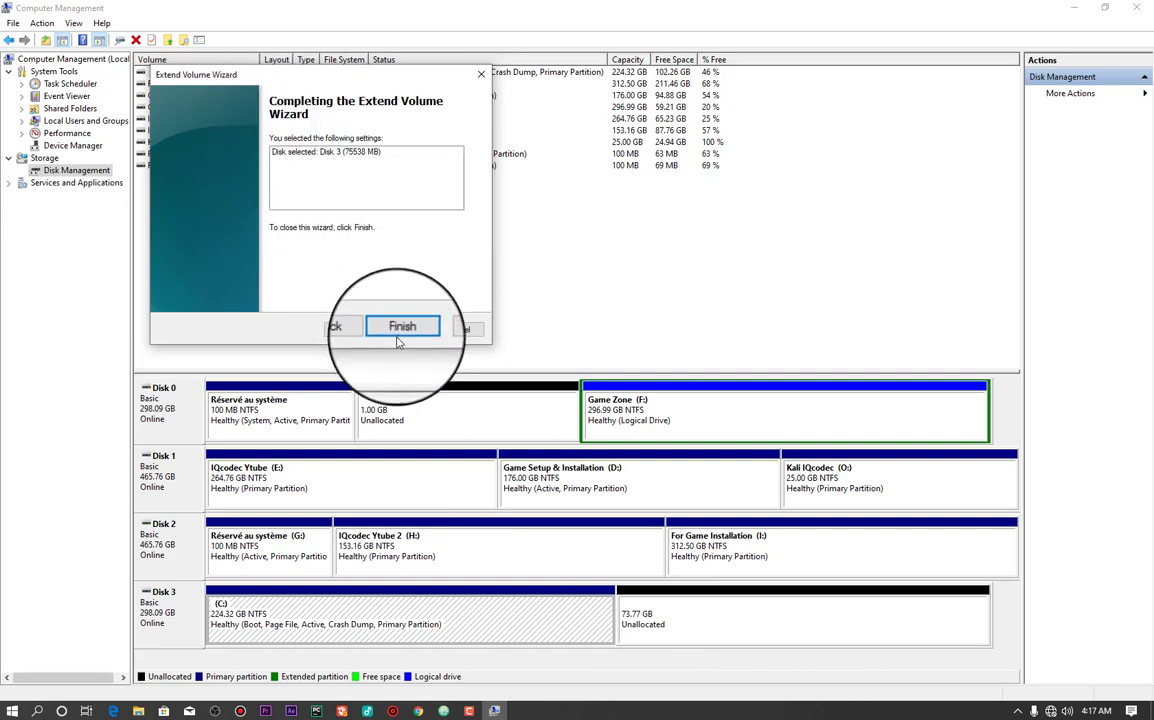
{"action": "left_click", "coordinate": [400, 331]}
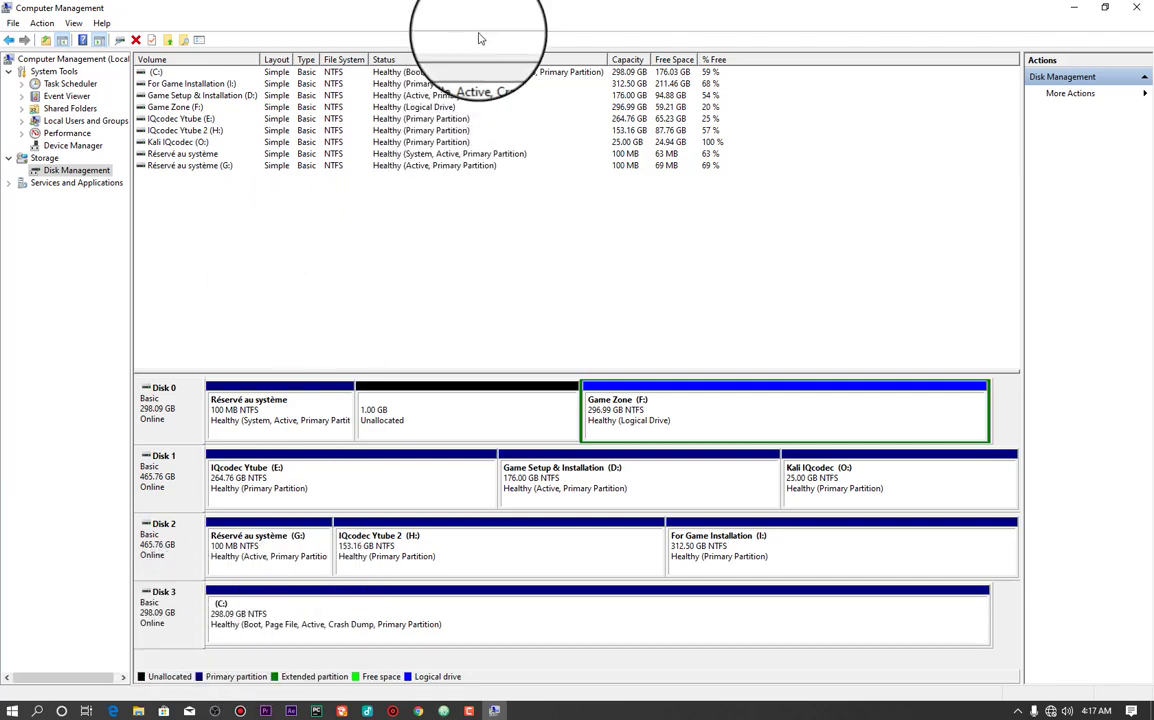
- Close Computer Management and switch to Chrome with the IQcodec YouTube channel page
{"action": "left_click_drag", "start_coordinate": [479, 10], "coordinate": [685, 585]}
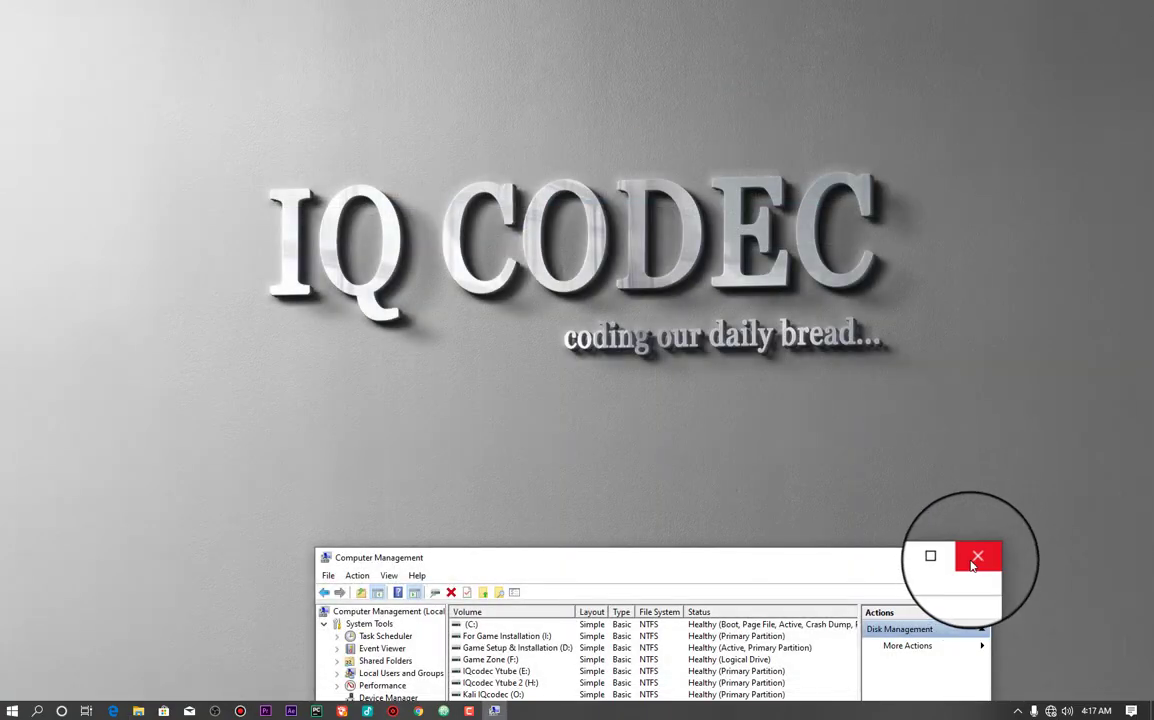
{"action": "left_click", "coordinate": [975, 557]}
{"action": "left_click", "coordinate": [418, 712]}
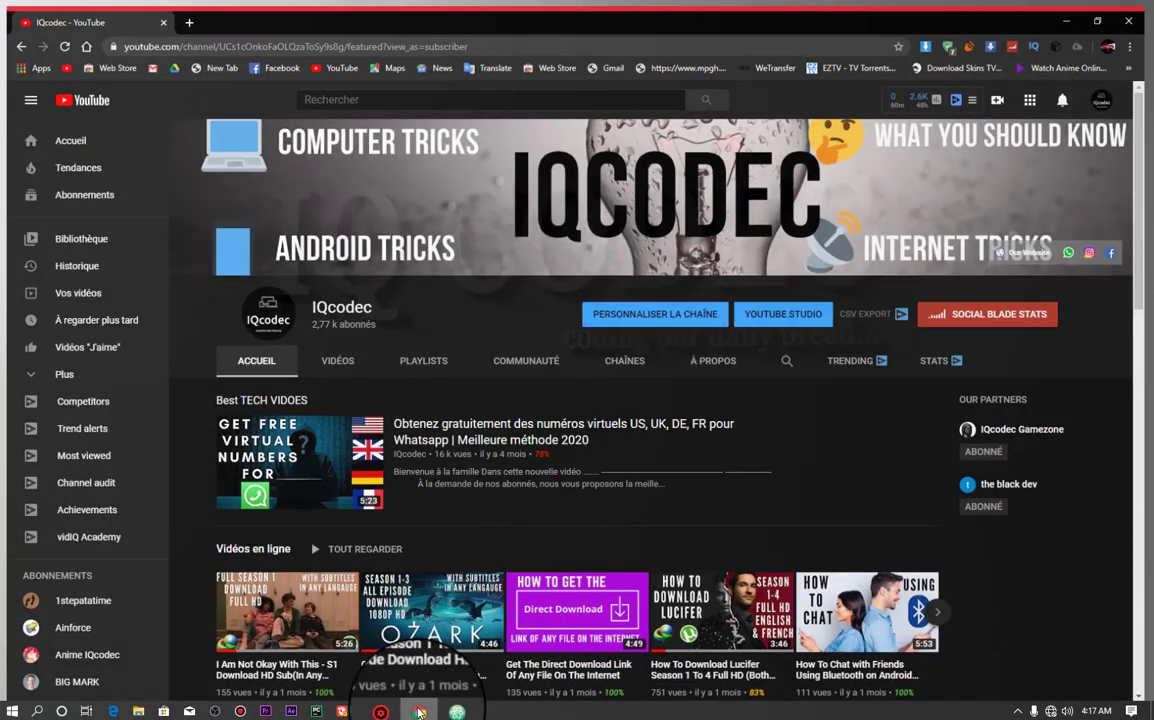
{"action": "scroll", "coordinate": [562, 467], "scroll_direction": "down", "scroll_amount": 3}
{"action": "scroll", "coordinate": [562, 467], "scroll_direction": "up", "scroll_amount": 3}
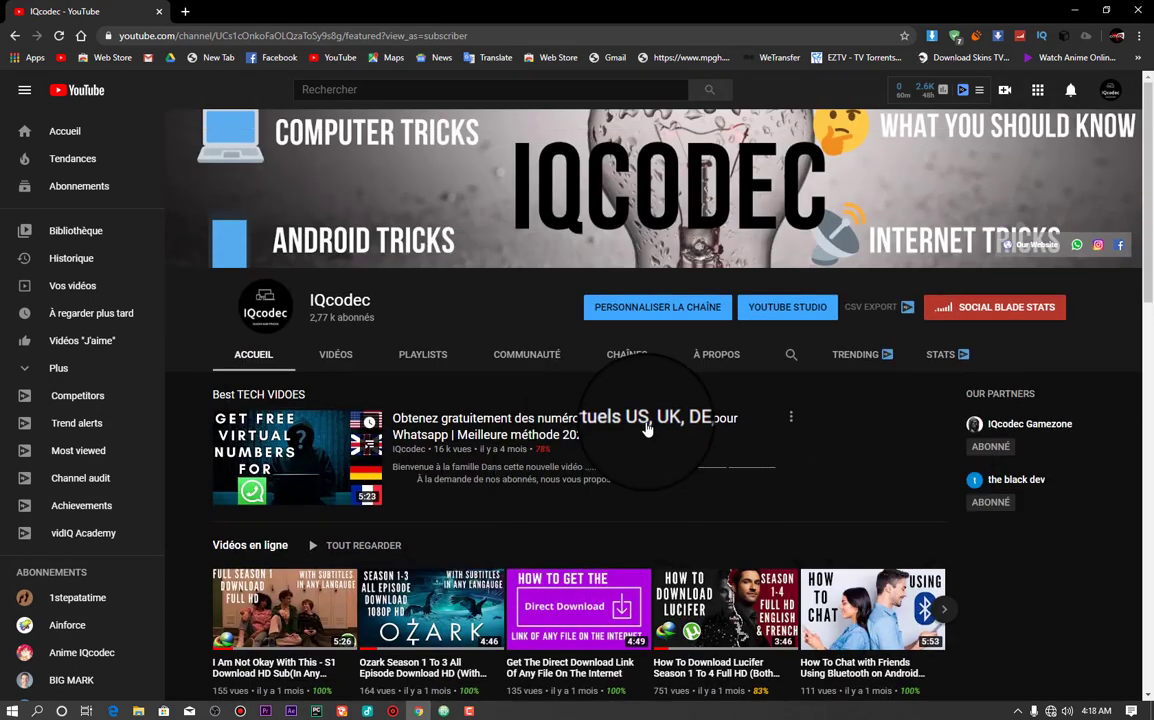
{"action": "scroll", "coordinate": [644, 428], "scroll_direction": "down", "scroll_amount": 2}
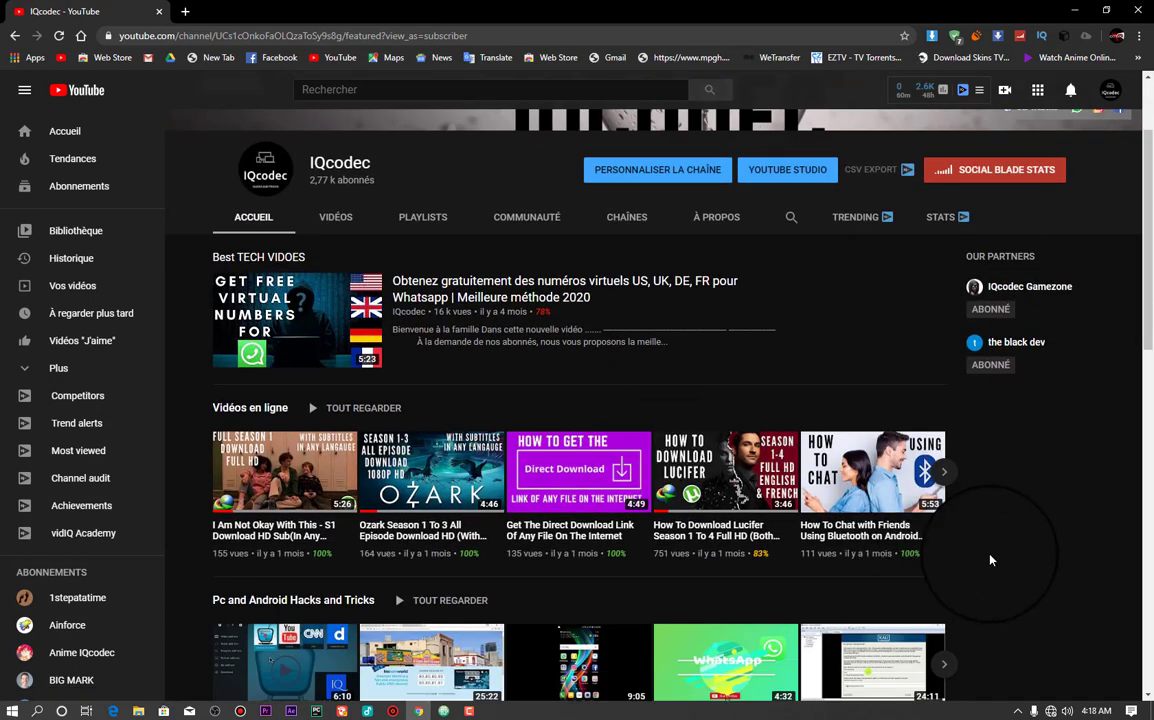
{"action": "scroll", "coordinate": [990, 560], "scroll_direction": "up", "scroll_amount": 2}
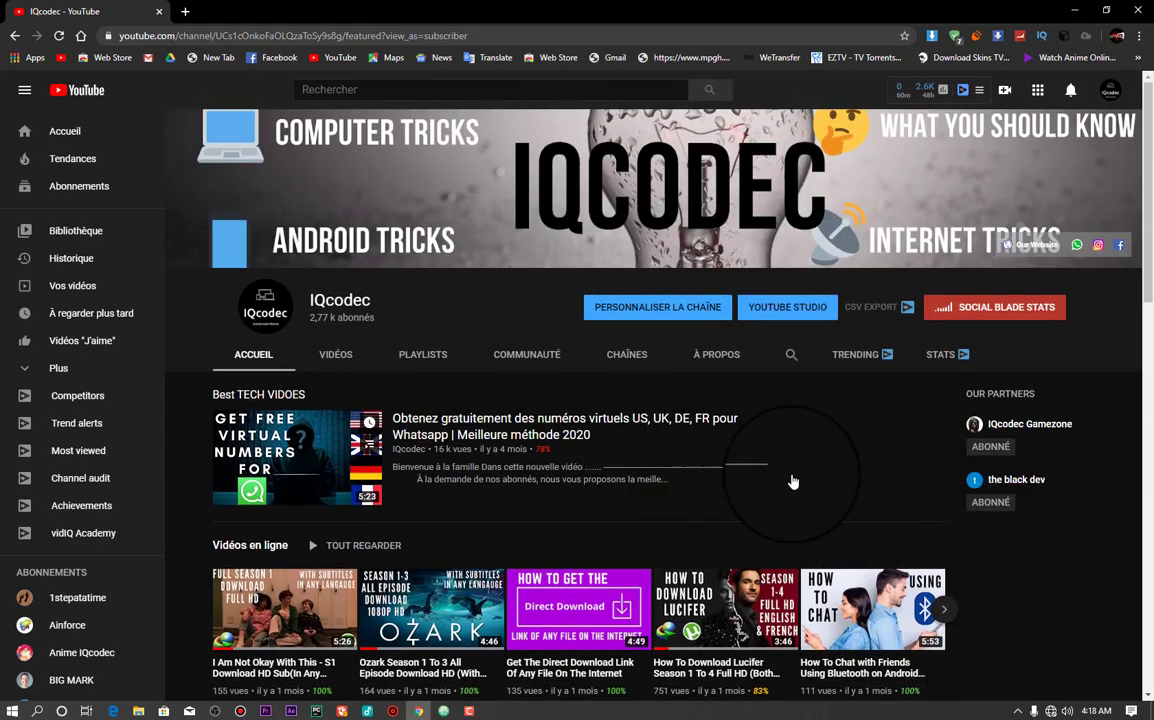
{"action": "scroll", "coordinate": [972, 540], "scroll_direction": "down", "scroll_amount": 3}
{"action": "scroll", "coordinate": [972, 550], "scroll_direction": "up", "scroll_amount": 3}
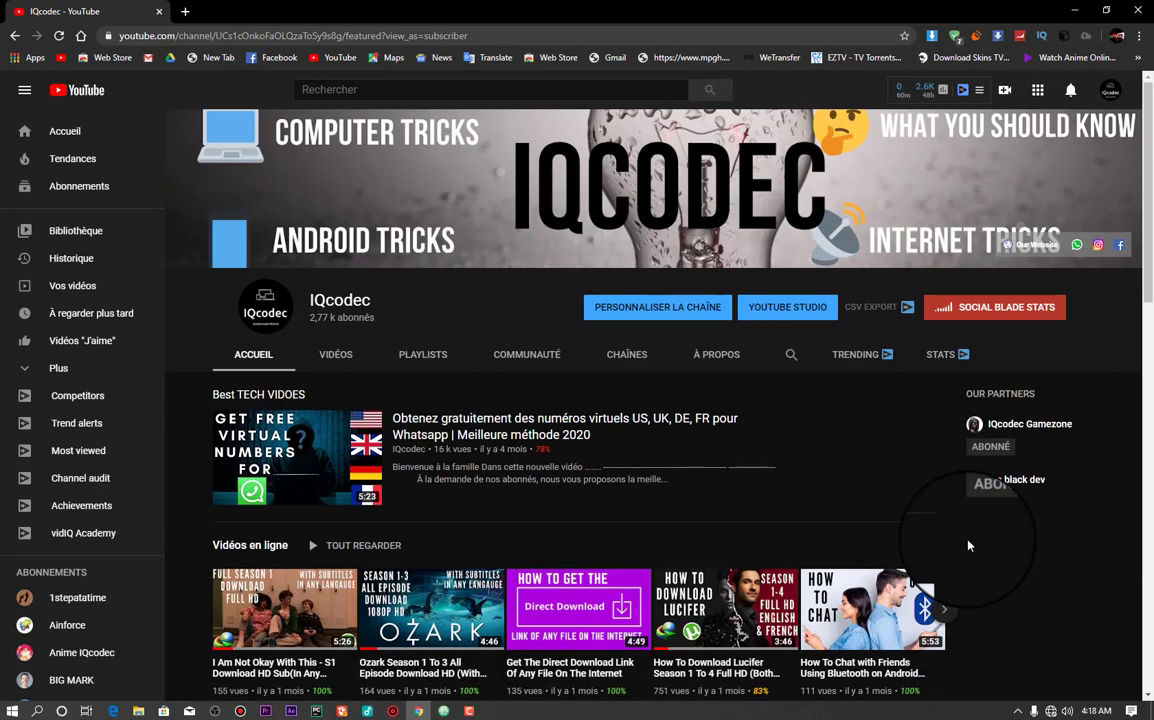